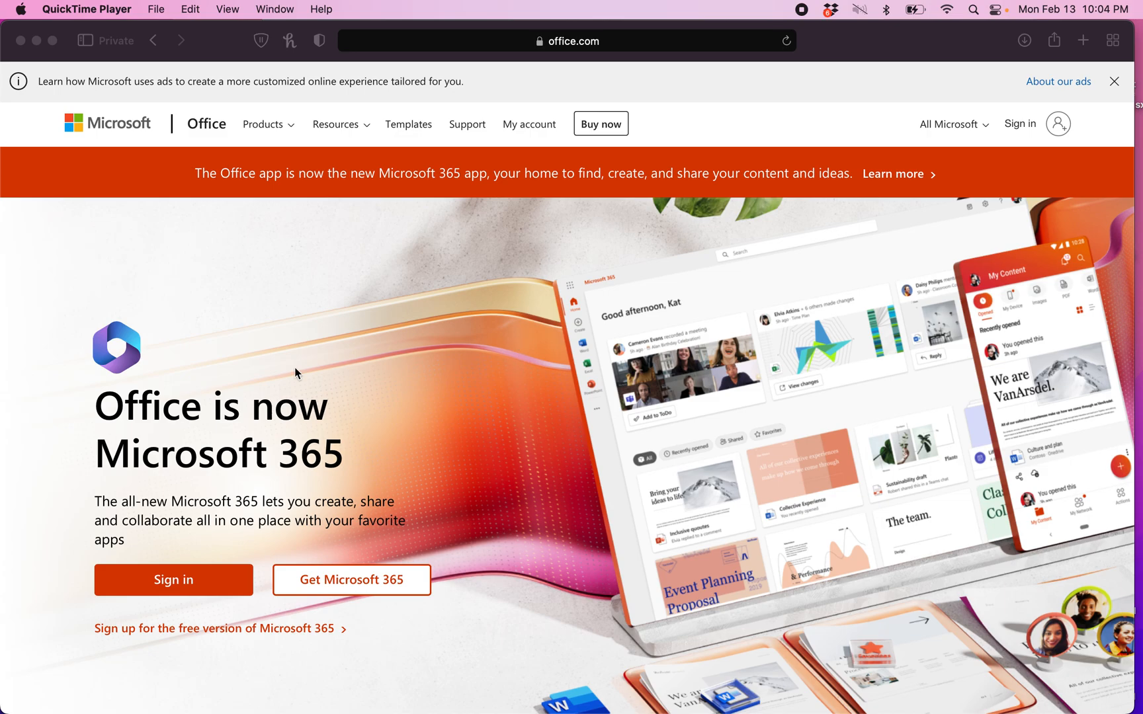
Go to the Microsoft account sign-in page from the Office homepage
{"action": "left_click", "coordinate": [175, 584]}
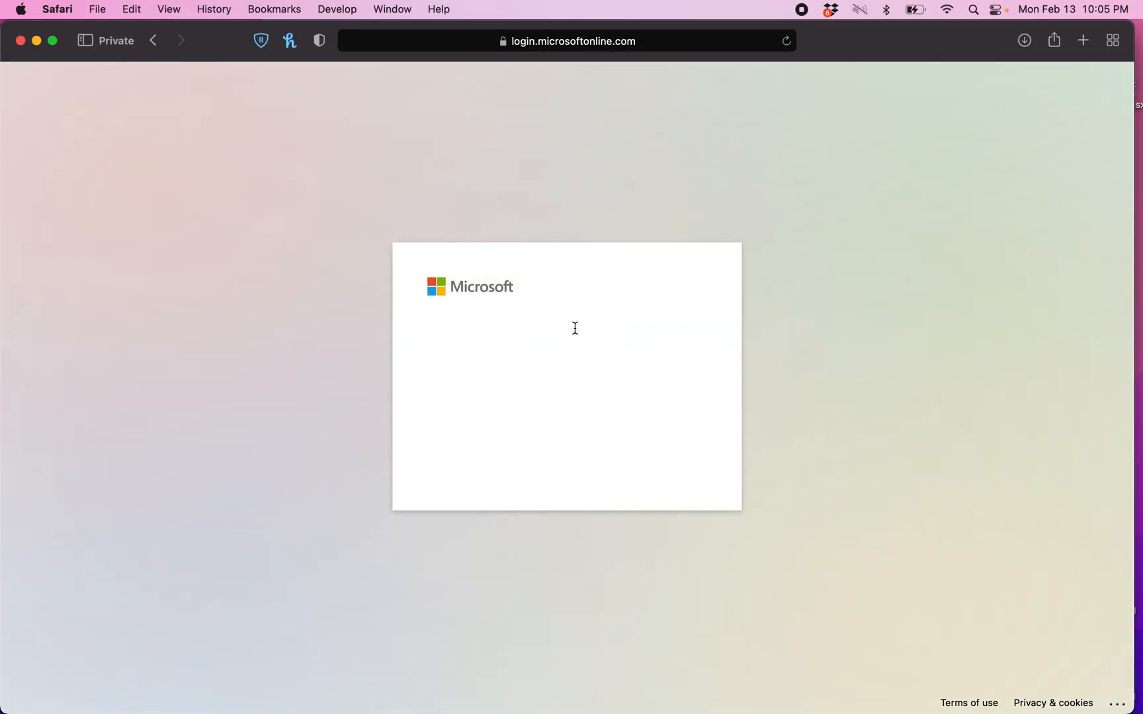
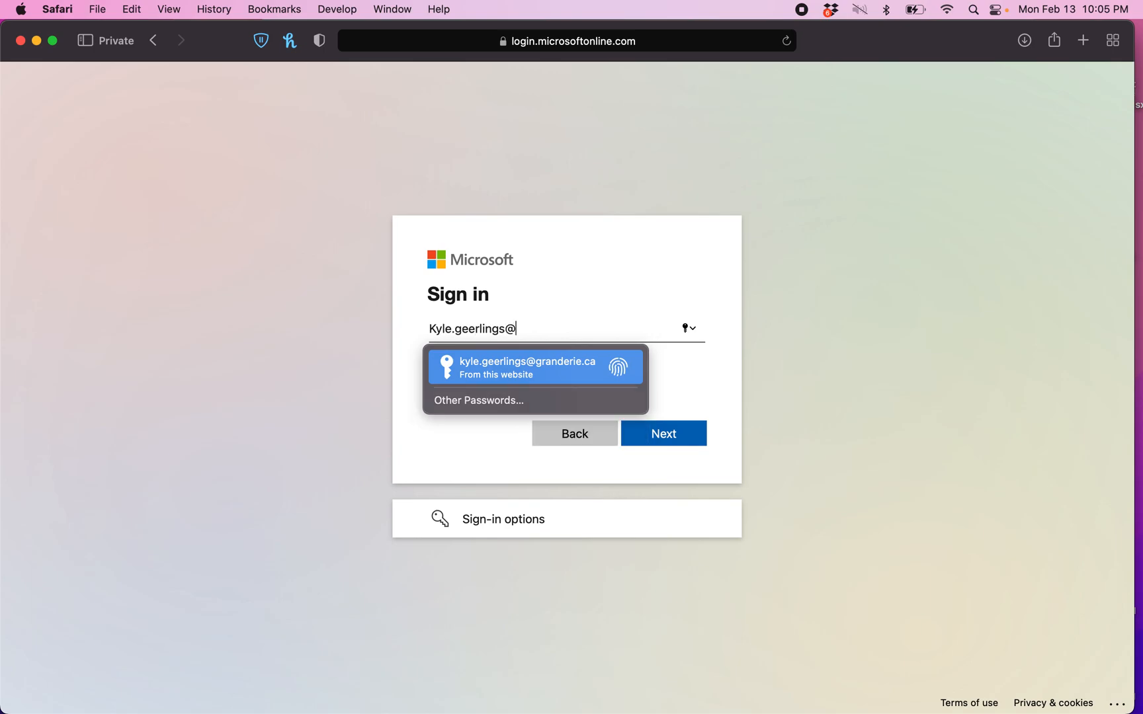
Sign in to Microsoft 365 with the account e-mail and password
{"action": "left_click", "coordinate": [678, 447]}
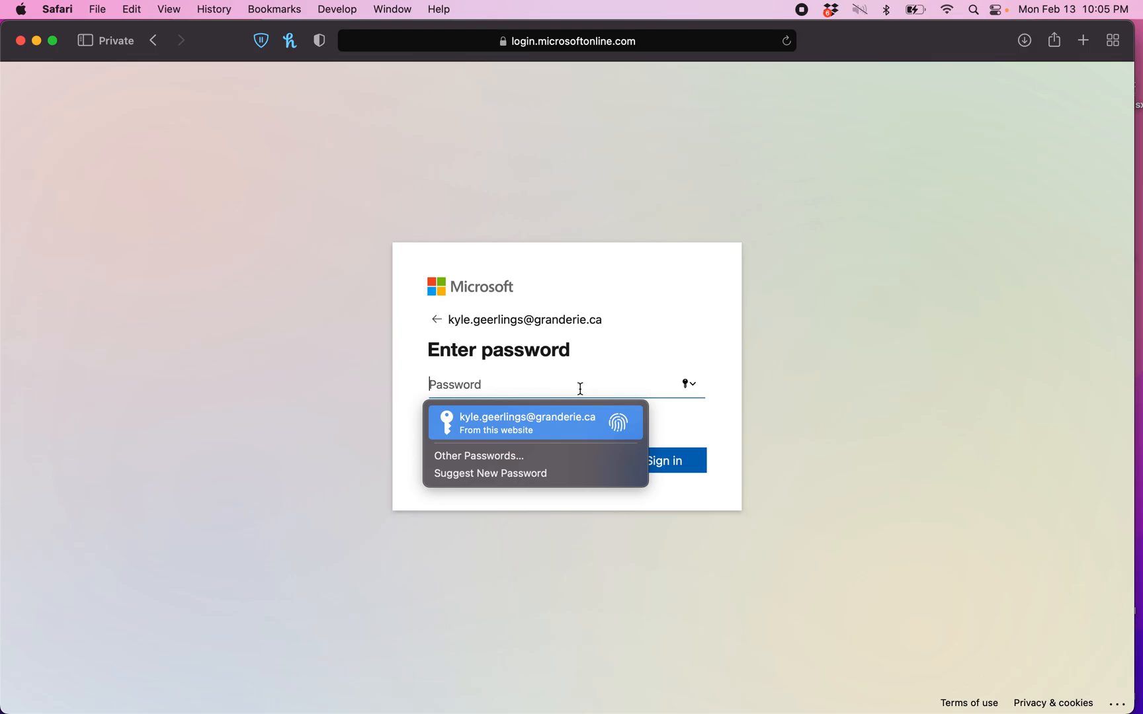
{"action": "type", "text": "•••••••••"}
{"action": "key", "text": "Return"}
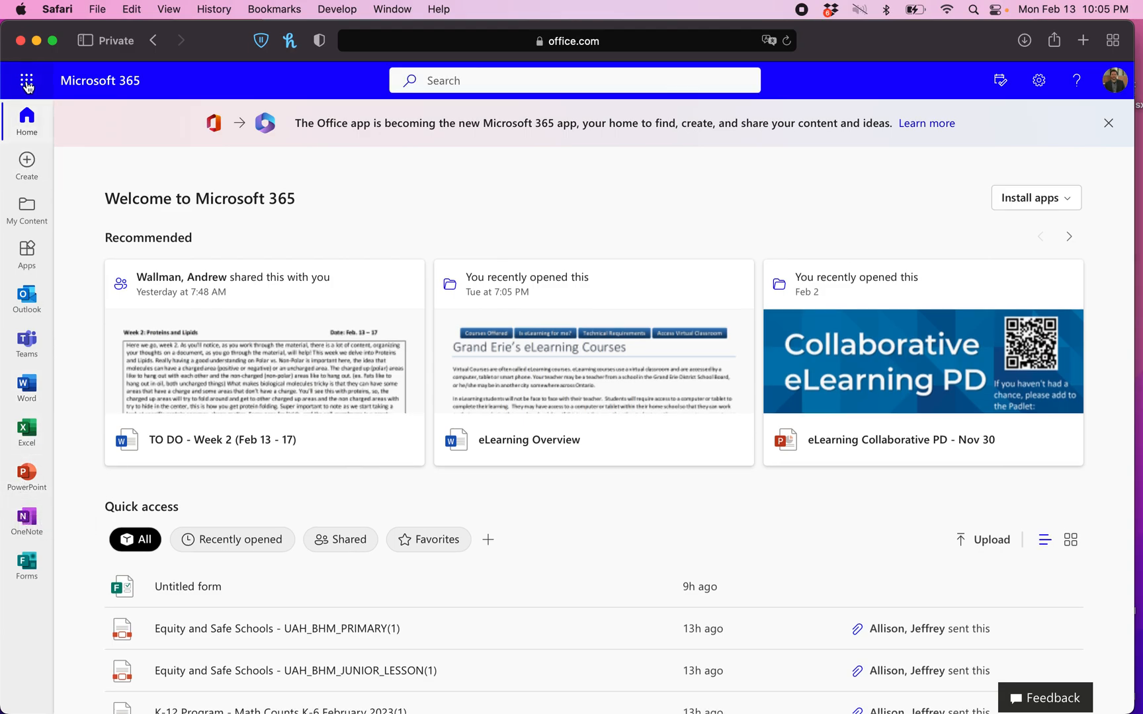
Open OneDrive in a new tab from the Microsoft 365 app launcher
{"action": "scroll", "coordinate": [25, 78], "scroll_direction": "up", "scroll_amount": 5}
{"action": "scroll", "coordinate": [41, 135], "scroll_direction": "left", "scroll_amount": 2}
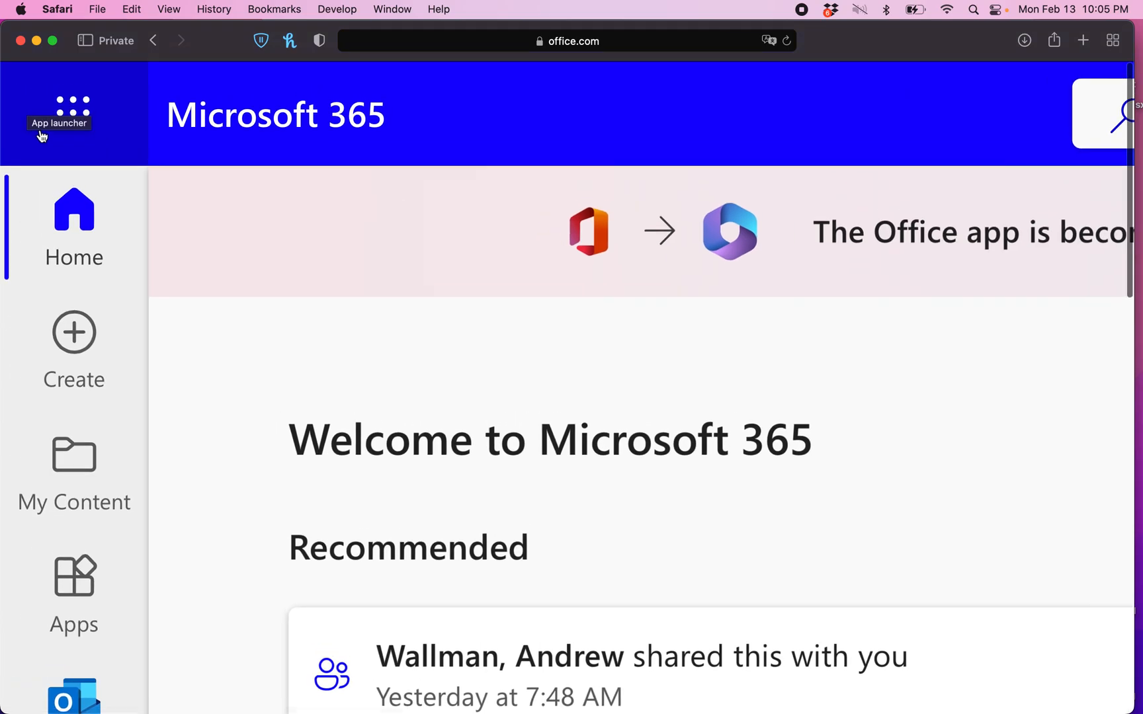
{"action": "scroll", "coordinate": [114, 120], "scroll_direction": "down", "scroll_amount": 5}
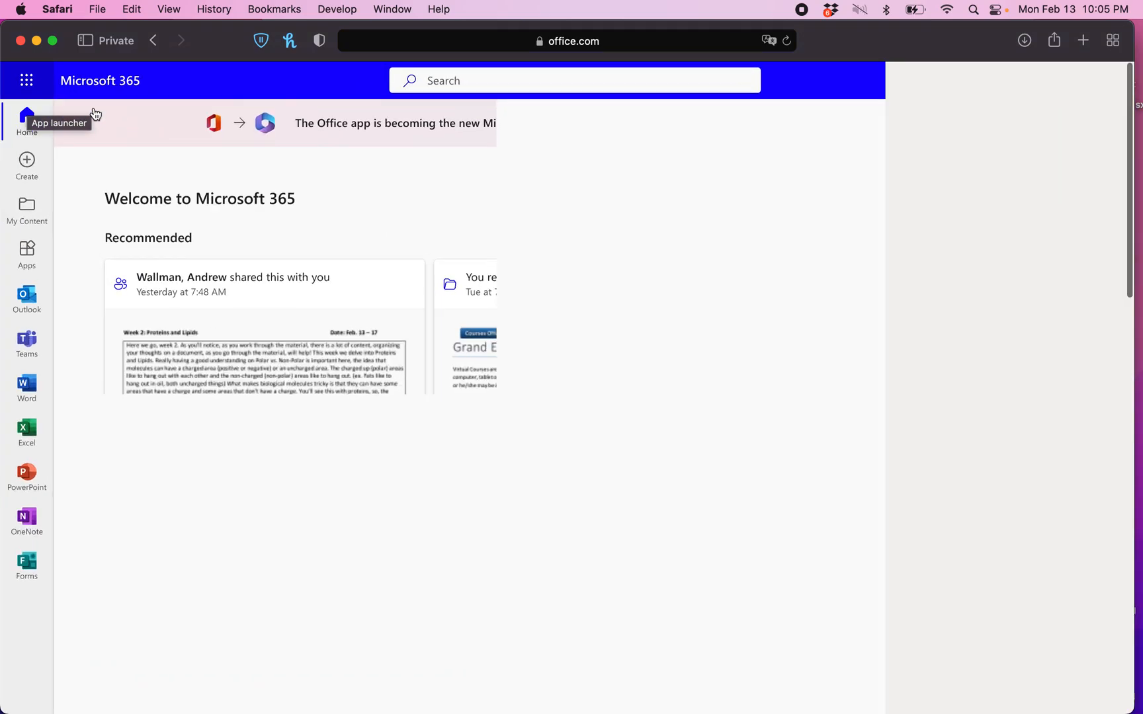
{"action": "left_click", "coordinate": [24, 86]}
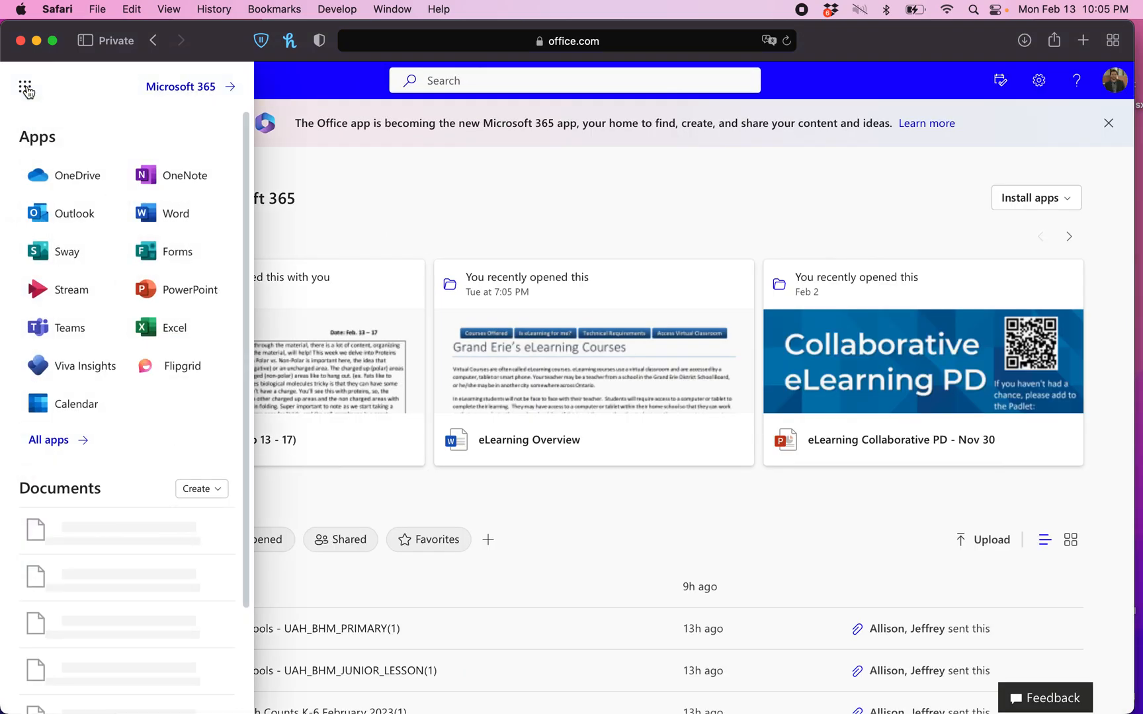
{"action": "left_click", "coordinate": [65, 176]}
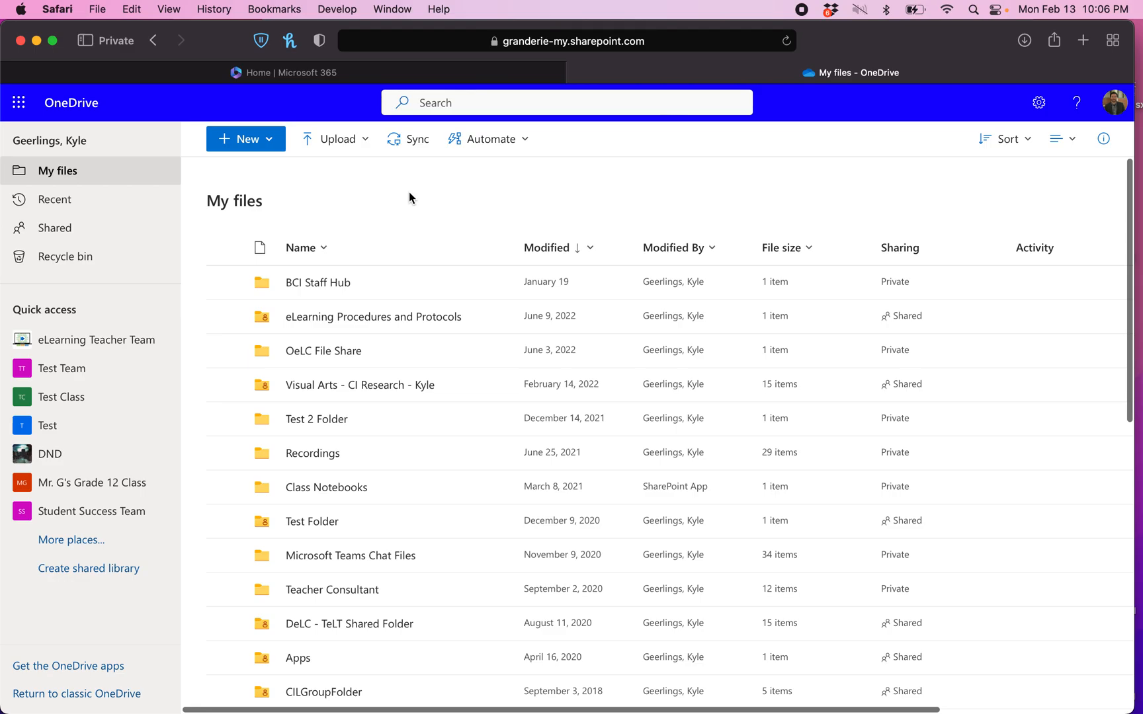
Create a new folder named 'English' in My files and open it
{"action": "left_click", "coordinate": [270, 140]}
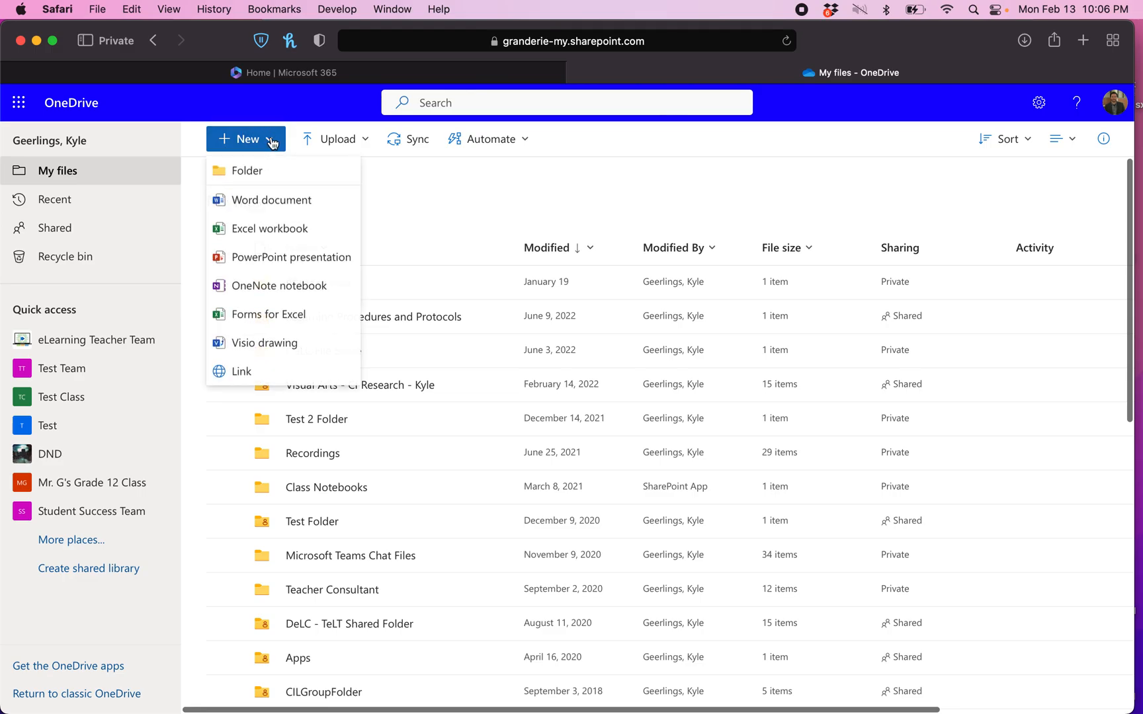
{"action": "left_click", "coordinate": [253, 174]}
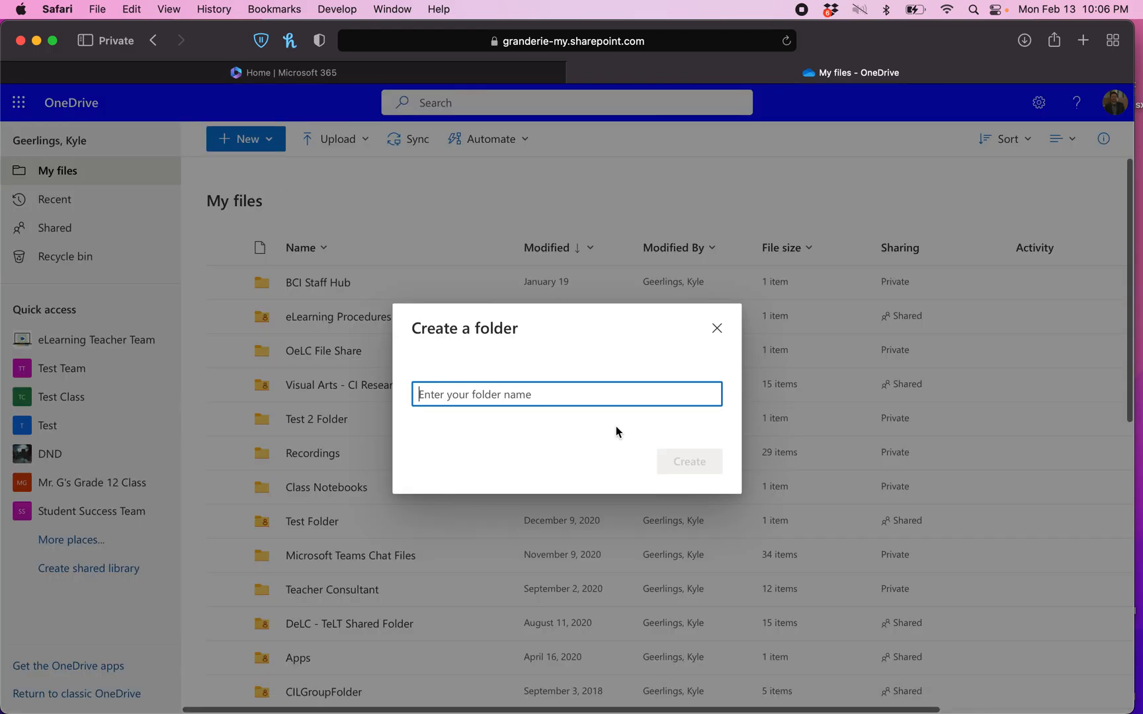
{"action": "type", "text": "English"}
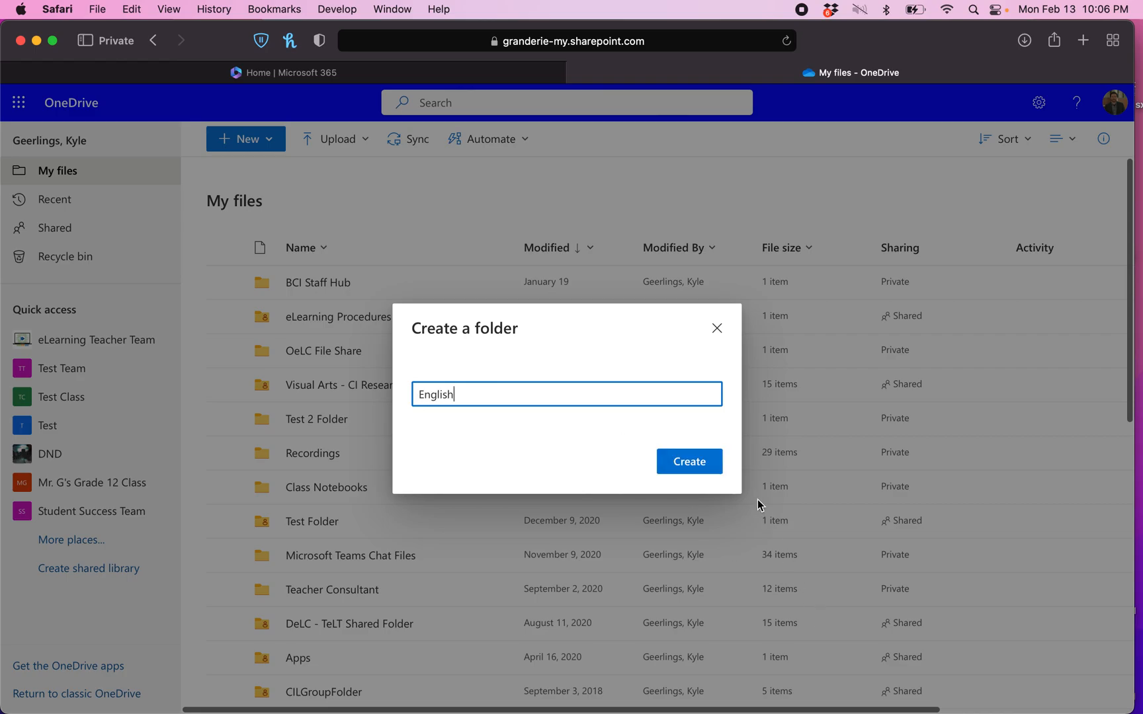
{"action": "left_click", "coordinate": [688, 465]}
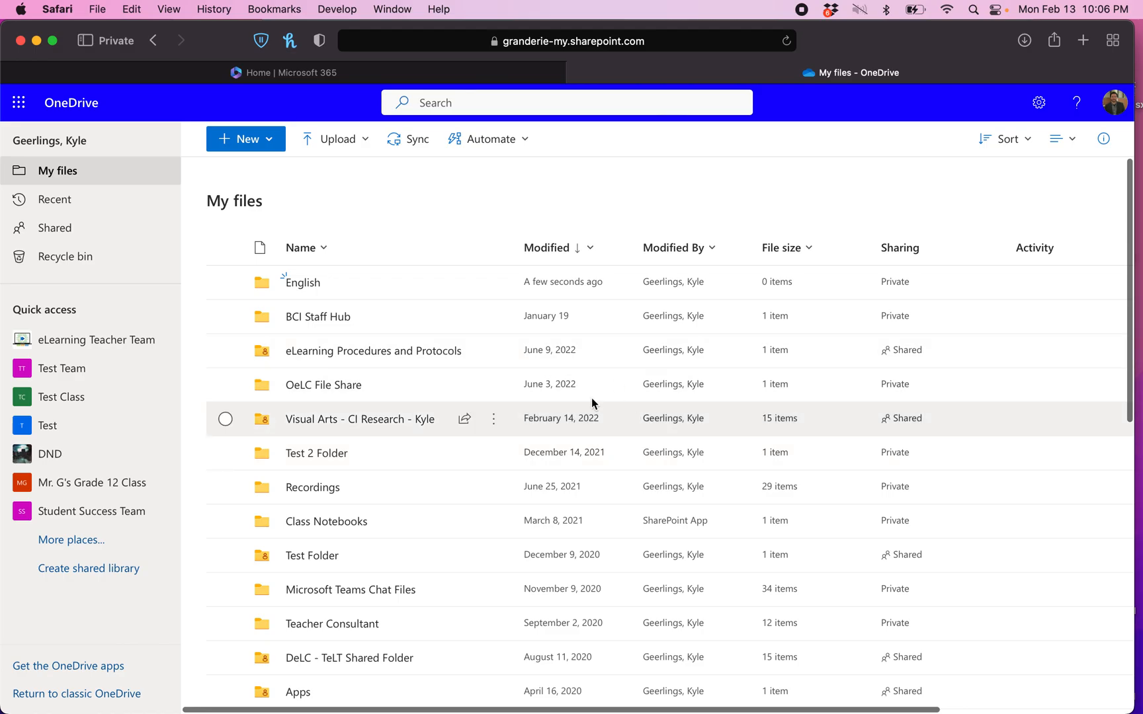
{"action": "left_click", "coordinate": [311, 294]}
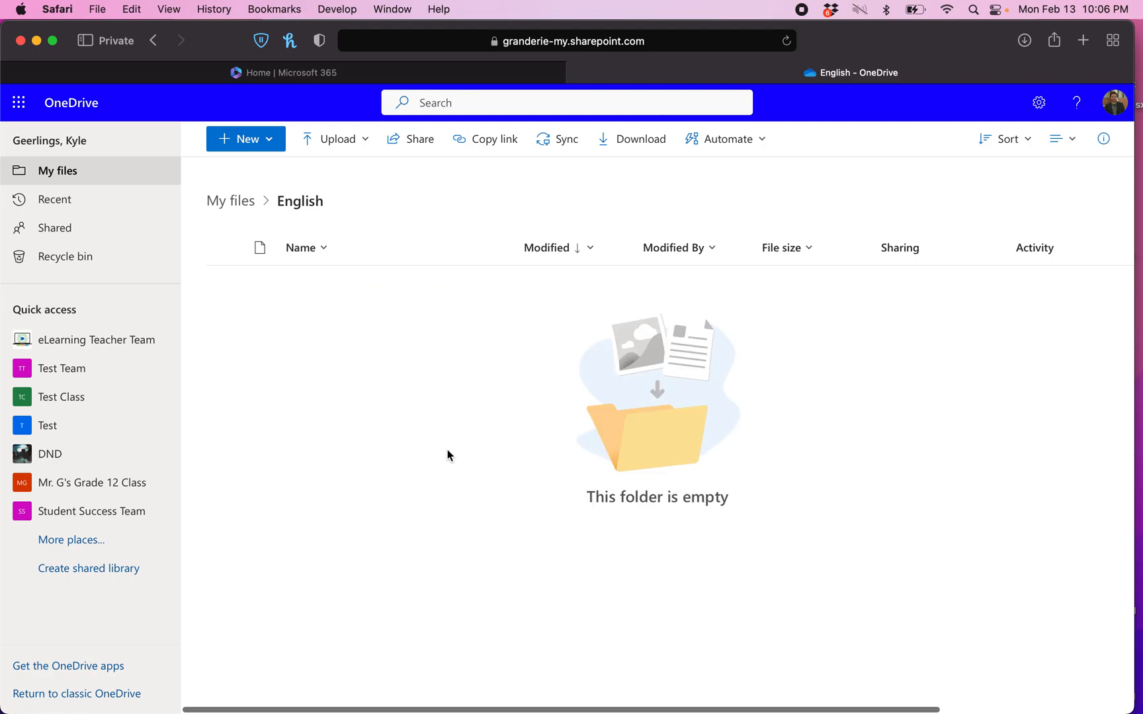
Create a new blank Word document inside the English folder
{"action": "left_click", "coordinate": [268, 140]}
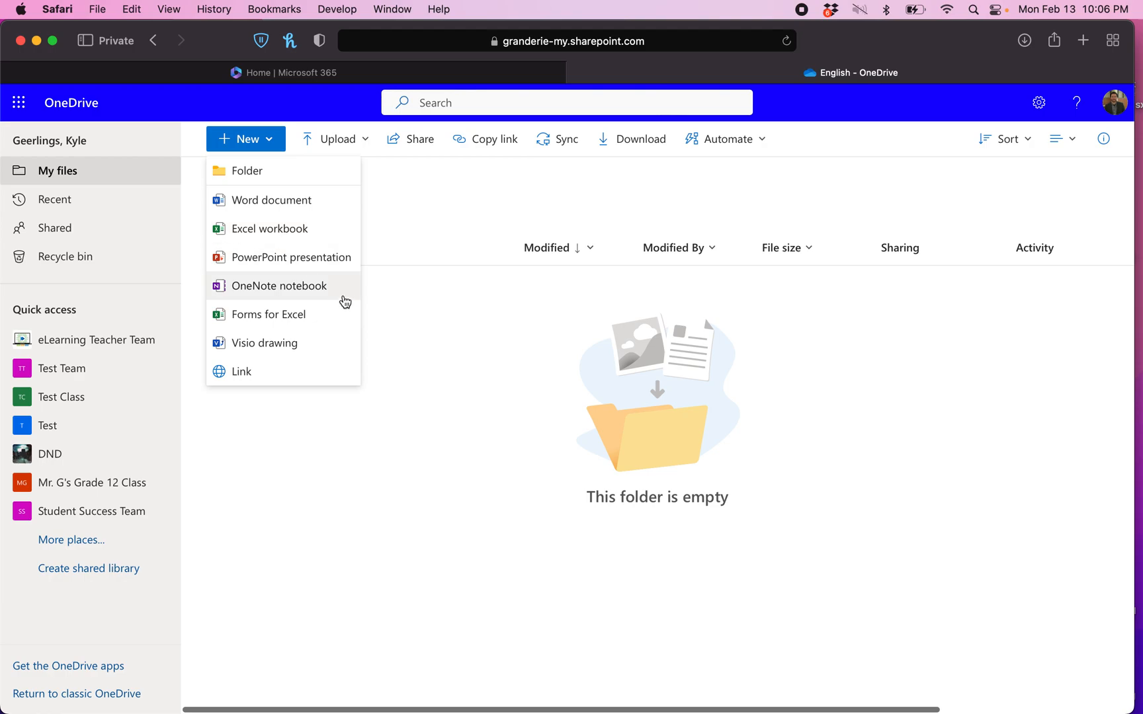
{"action": "left_click", "coordinate": [486, 422]}
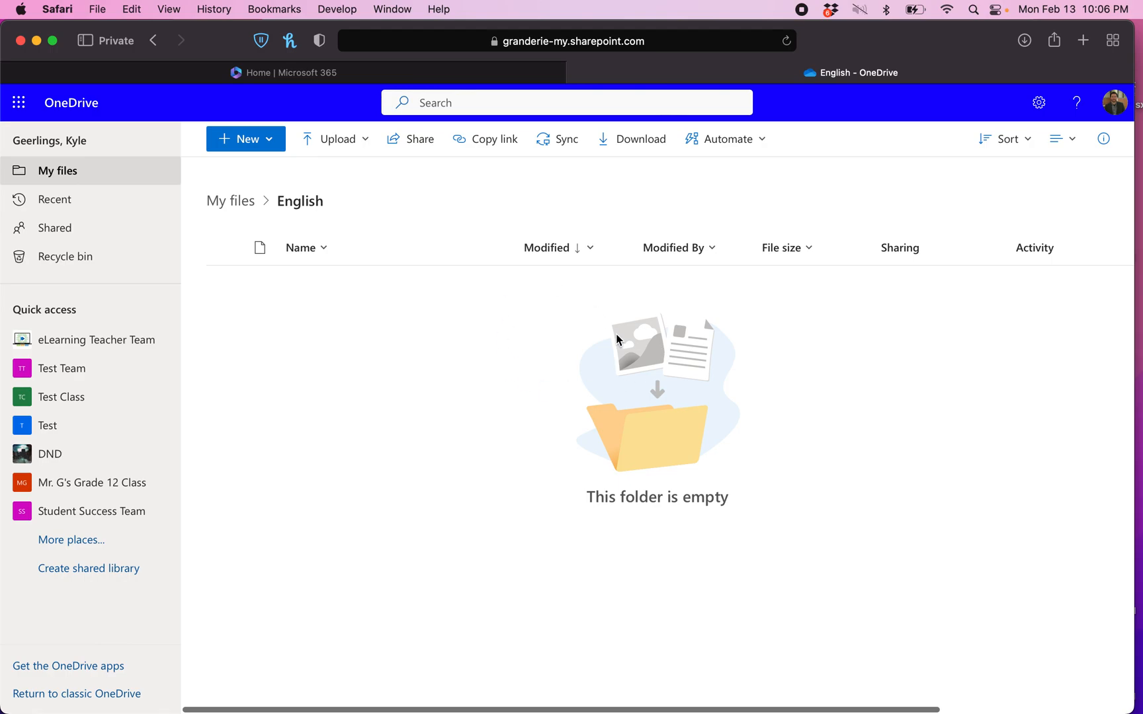
{"action": "left_click", "coordinate": [265, 139]}
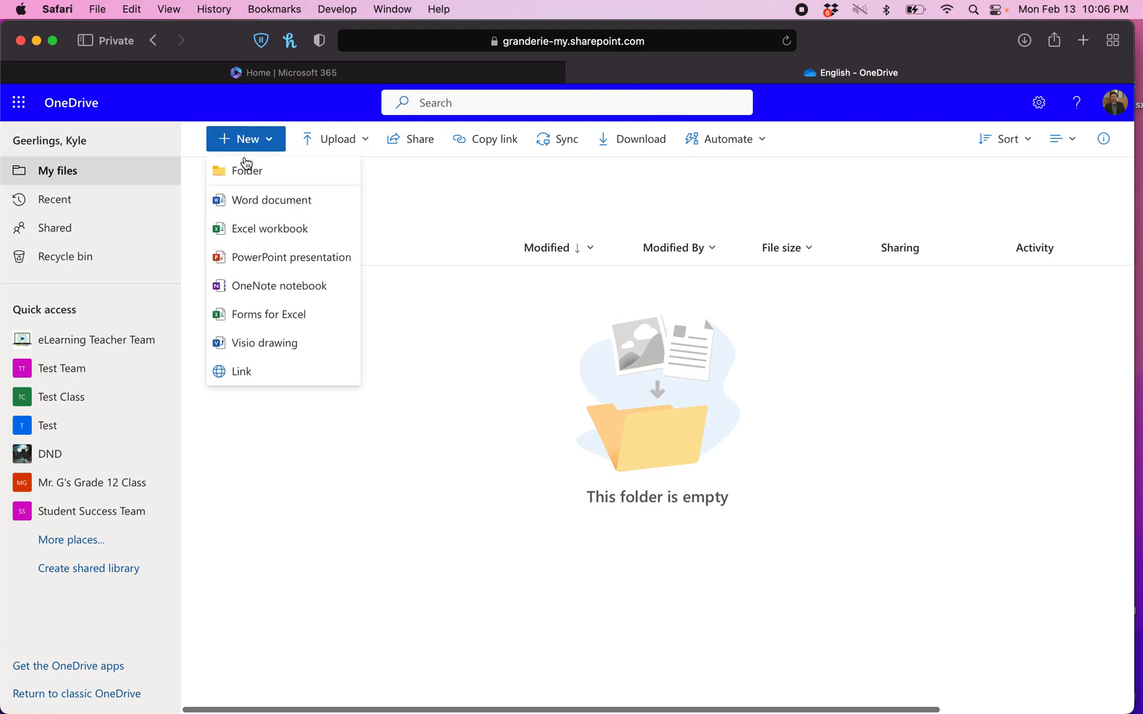
{"action": "left_click", "coordinate": [252, 196]}
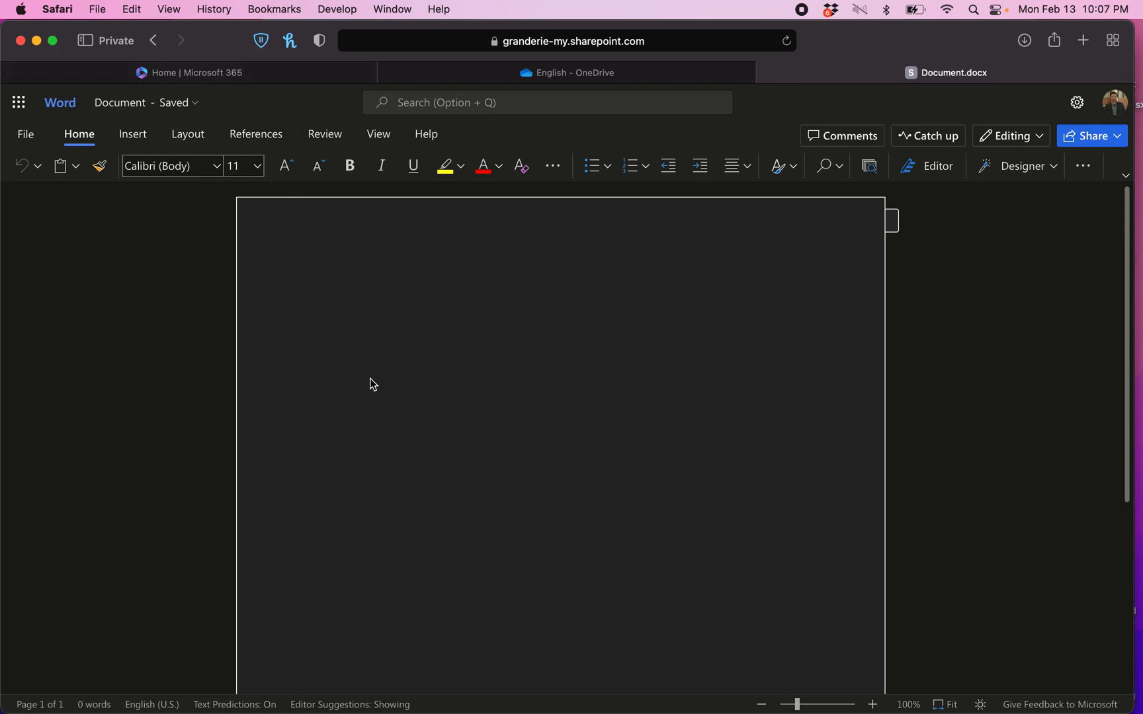
Rename the Word document to '5 Paragraph Essay' and close its tab
{"action": "left_click", "coordinate": [148, 108]}
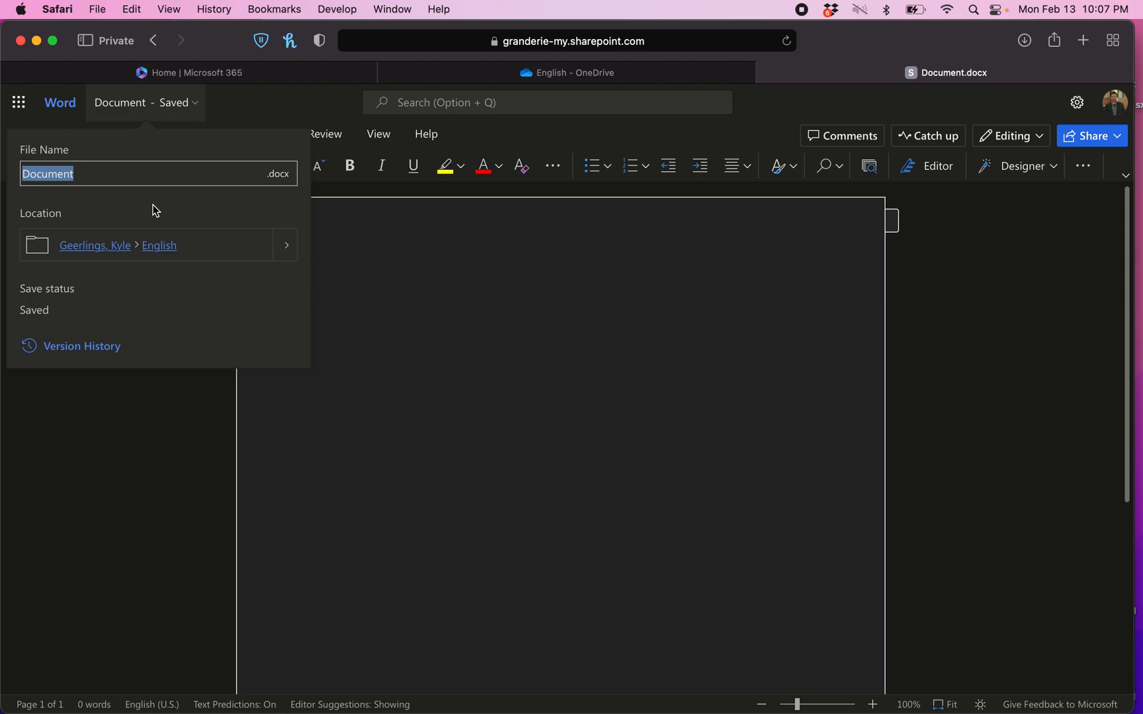
{"action": "type", "text": "5 Para"}
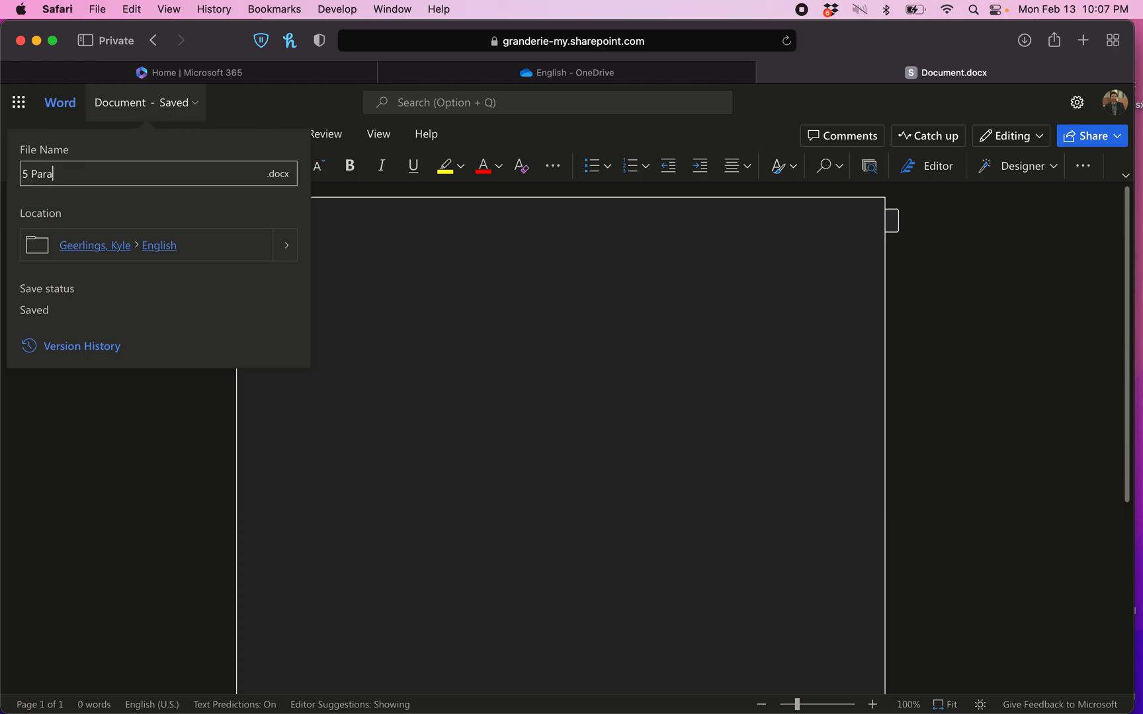
{"action": "type", "text": "graph Essay"}
{"action": "scroll", "coordinate": [75, 272], "scroll_direction": "up", "scroll_amount": 5}
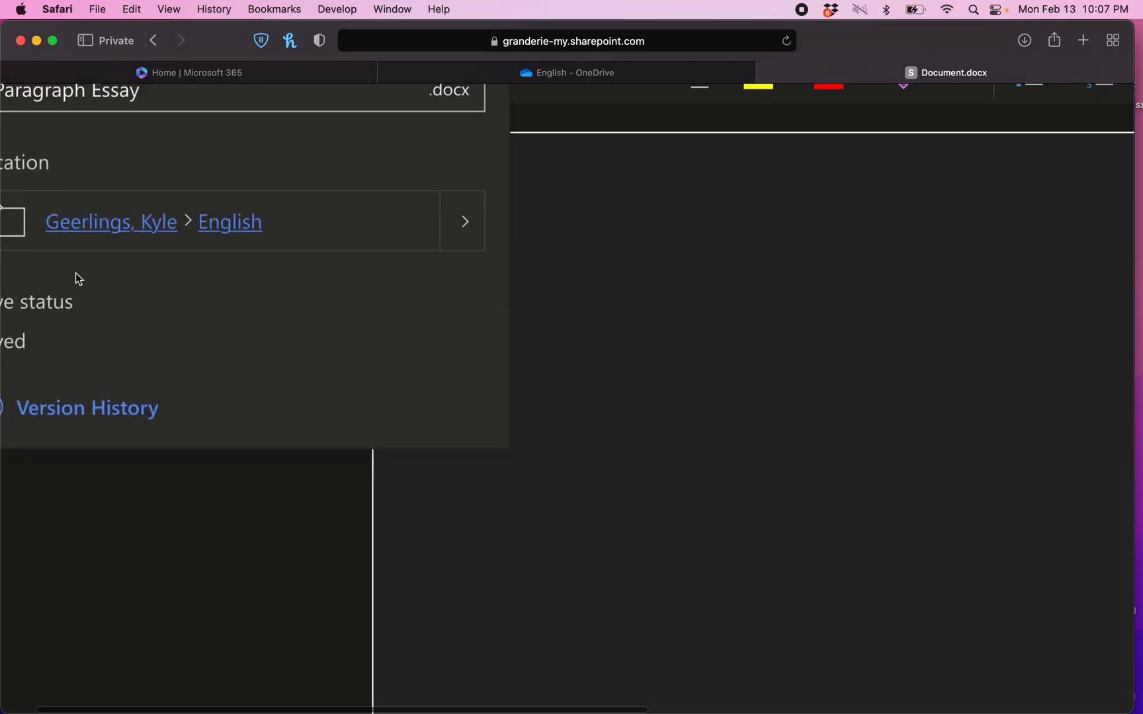
{"action": "scroll", "coordinate": [75, 272], "scroll_direction": "left", "scroll_amount": 2}
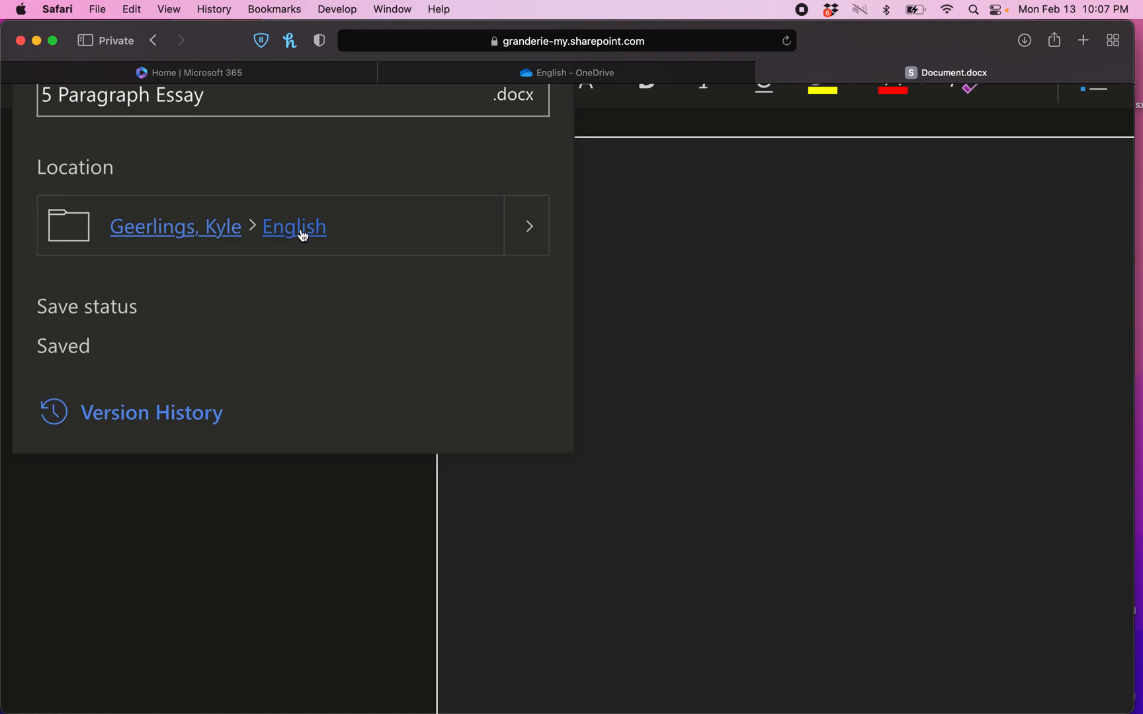
{"action": "scroll", "coordinate": [302, 238], "scroll_direction": "down", "scroll_amount": 5}
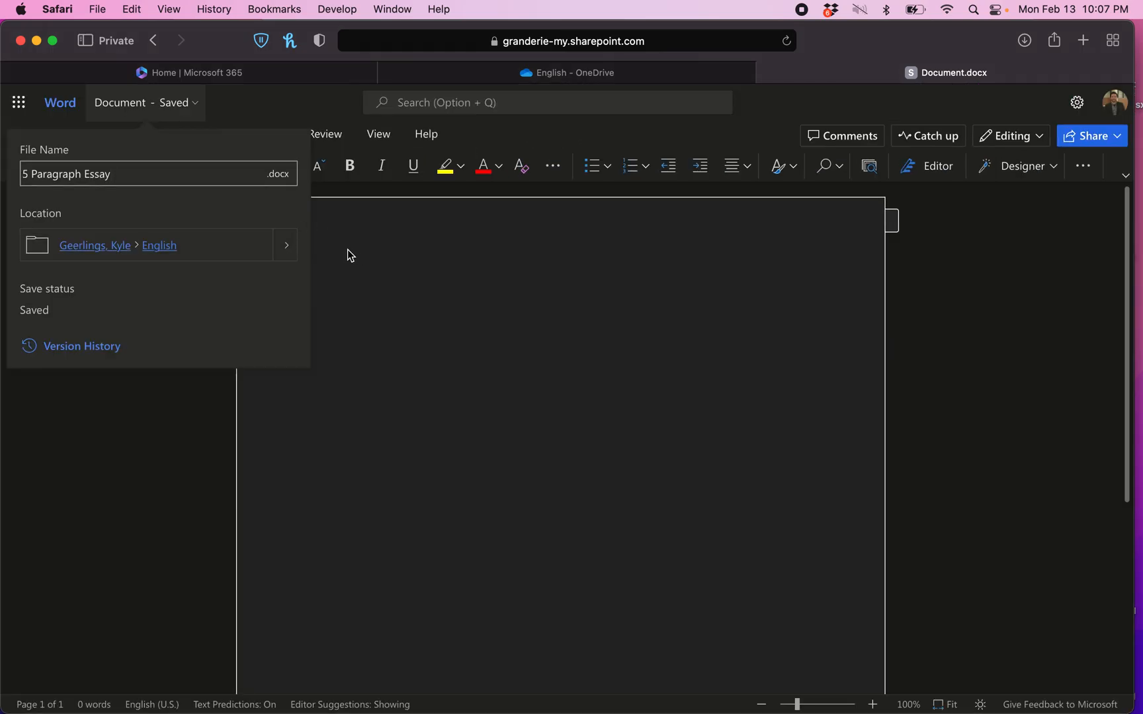
{"action": "left_click", "coordinate": [349, 255]}
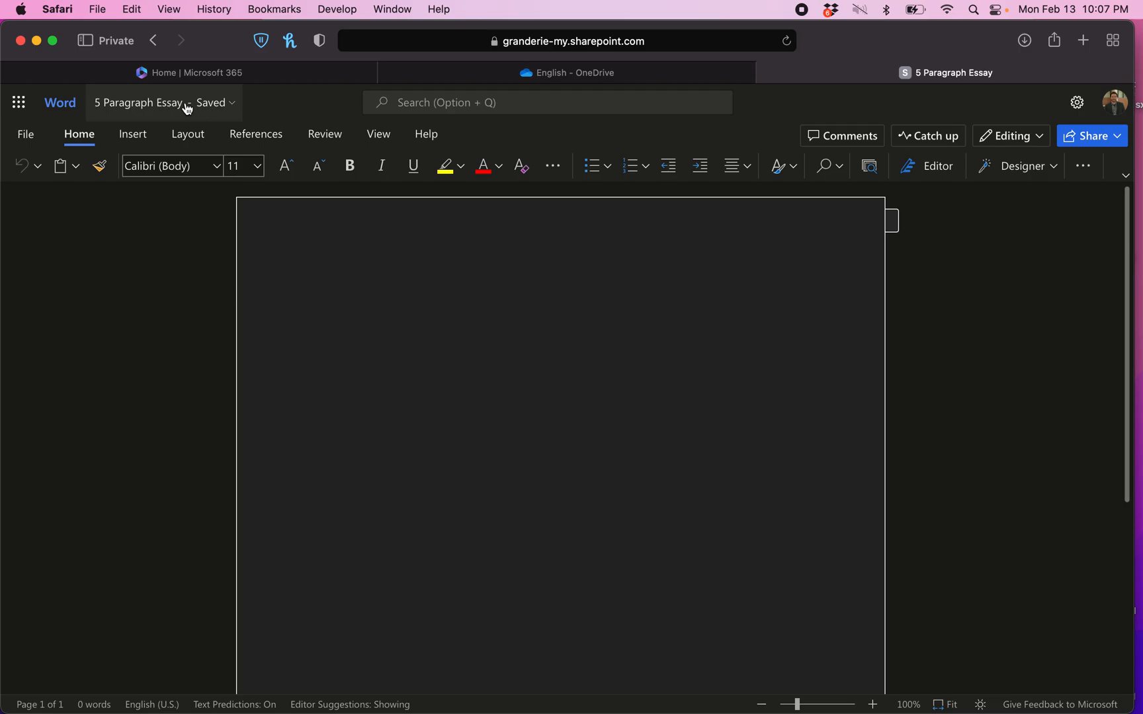
{"action": "left_click", "coordinate": [767, 72]}
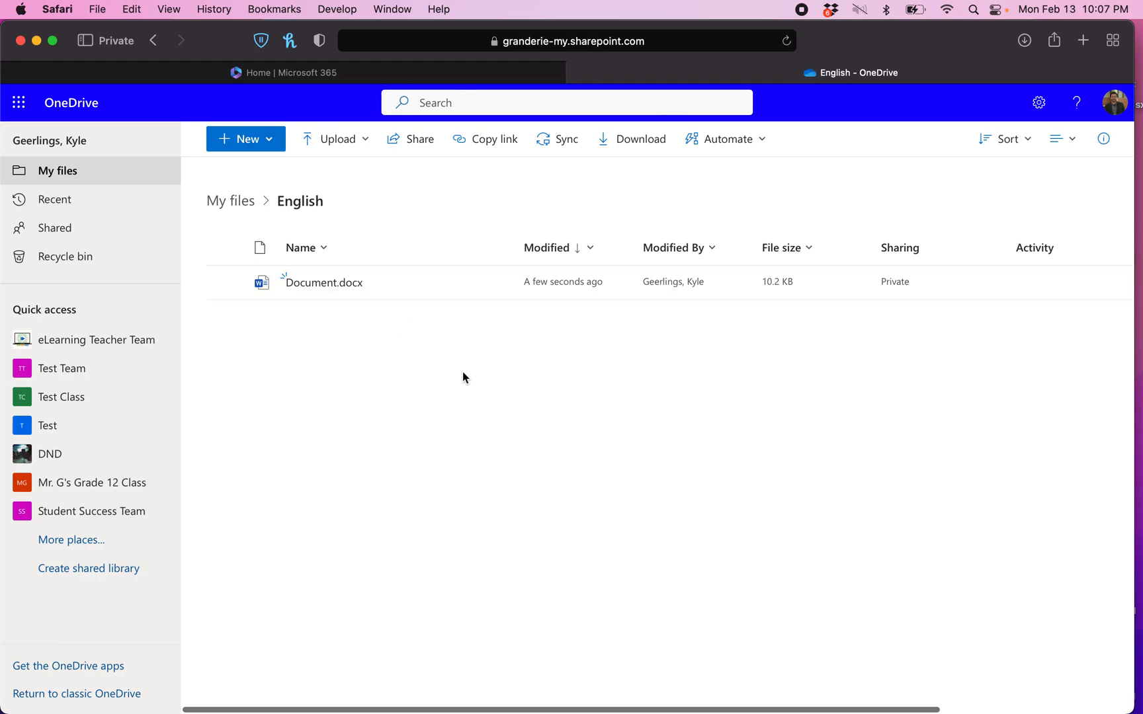
Reload the English folder so it lists 5 Paragraph Essay.docx
{"action": "key", "text": "super+r"}
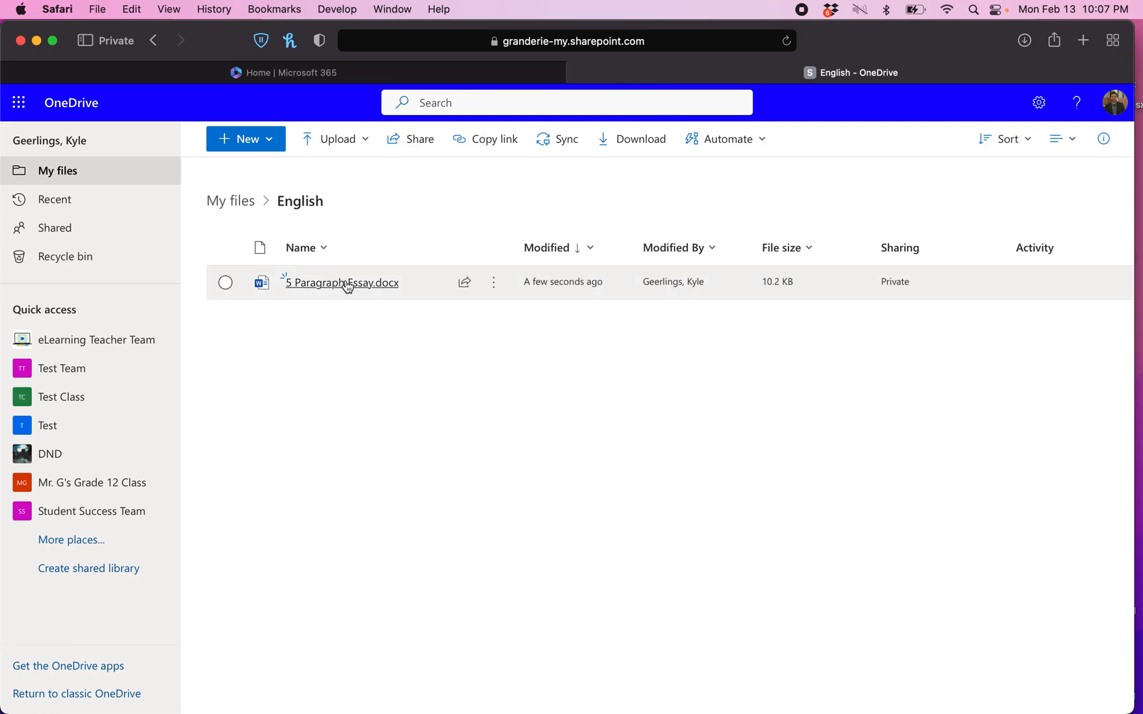
{"action": "mouse_move", "coordinate": [347, 284]}
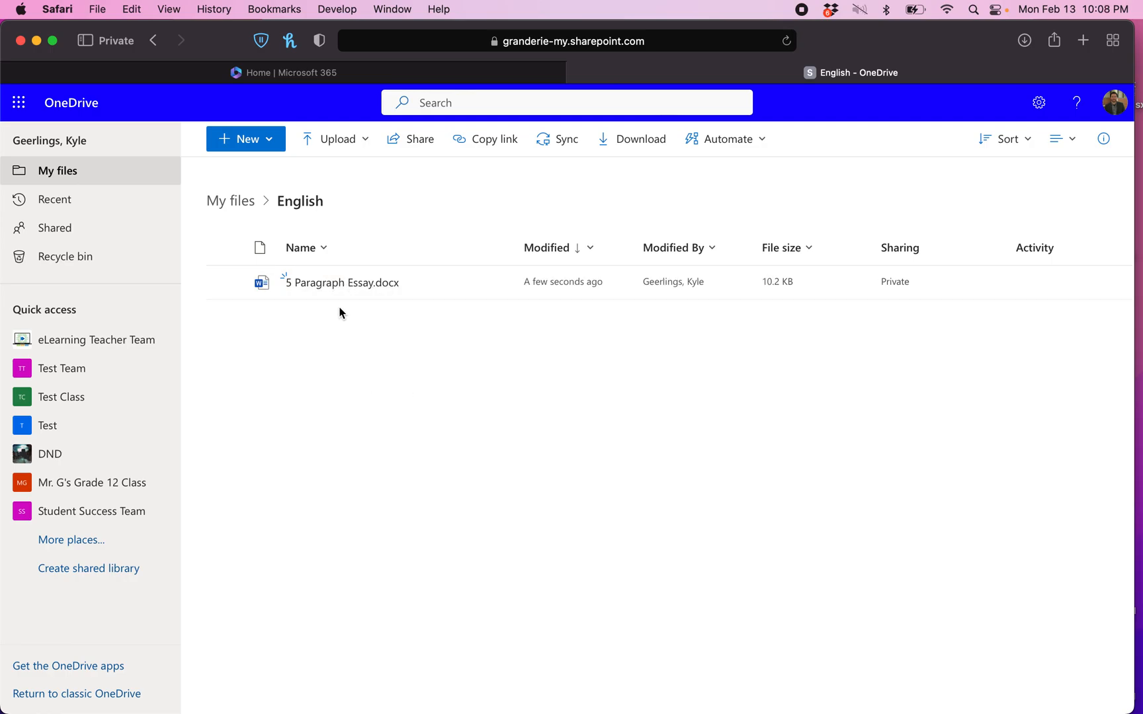
{"action": "mouse_move", "coordinate": [391, 286]}
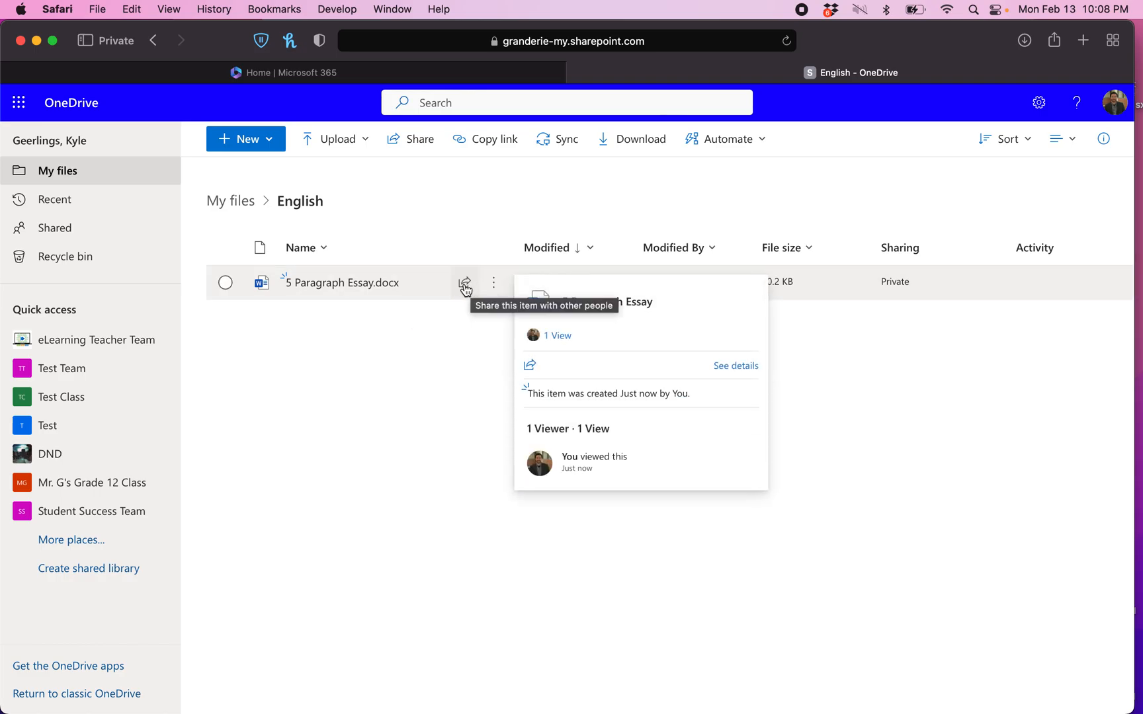
{"action": "scroll", "coordinate": [467, 289], "scroll_direction": "up", "scroll_amount": 5}
{"action": "scroll", "coordinate": [466, 290], "scroll_direction": "up", "scroll_amount": 3}
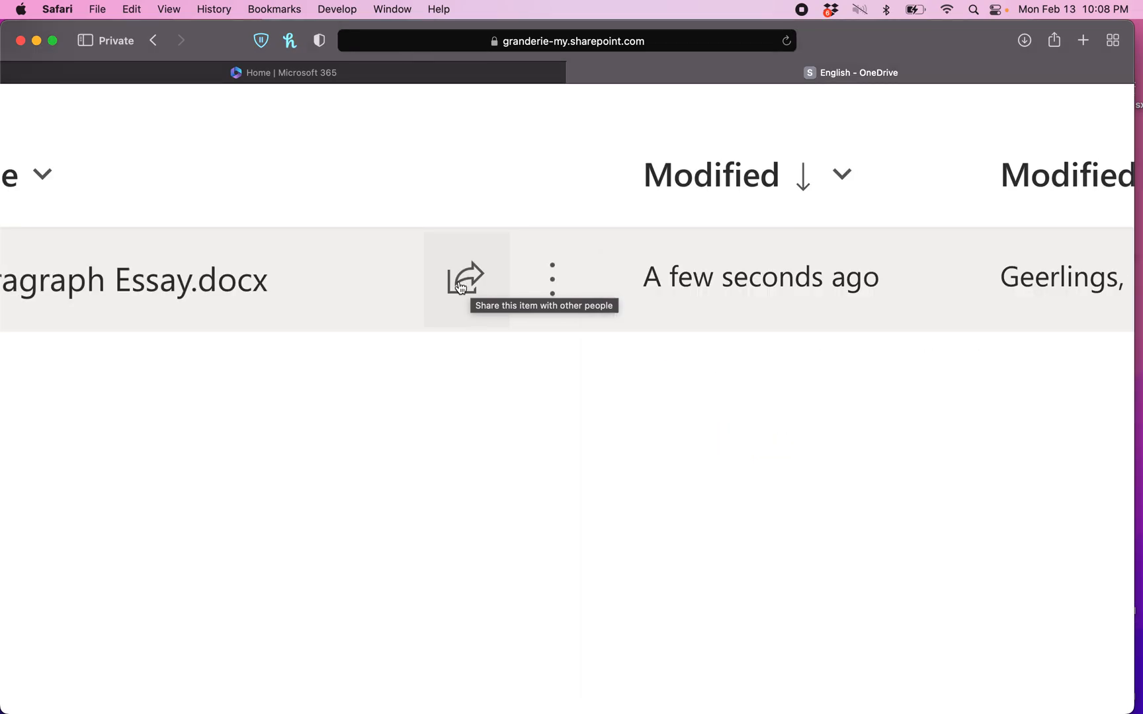
Open sharing for 5 Paragraph Essay.docx and add a suggested colleague as recipient
{"action": "scroll", "coordinate": [488, 281], "scroll_direction": "down", "scroll_amount": 8}
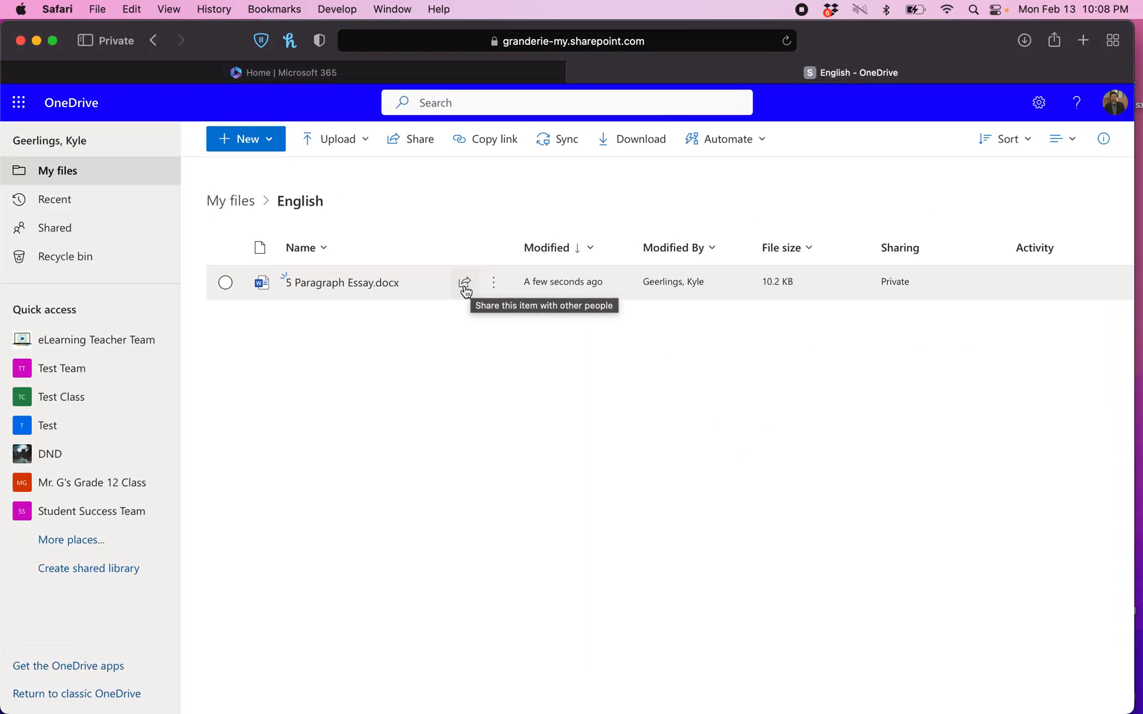
{"action": "left_click", "coordinate": [465, 285]}
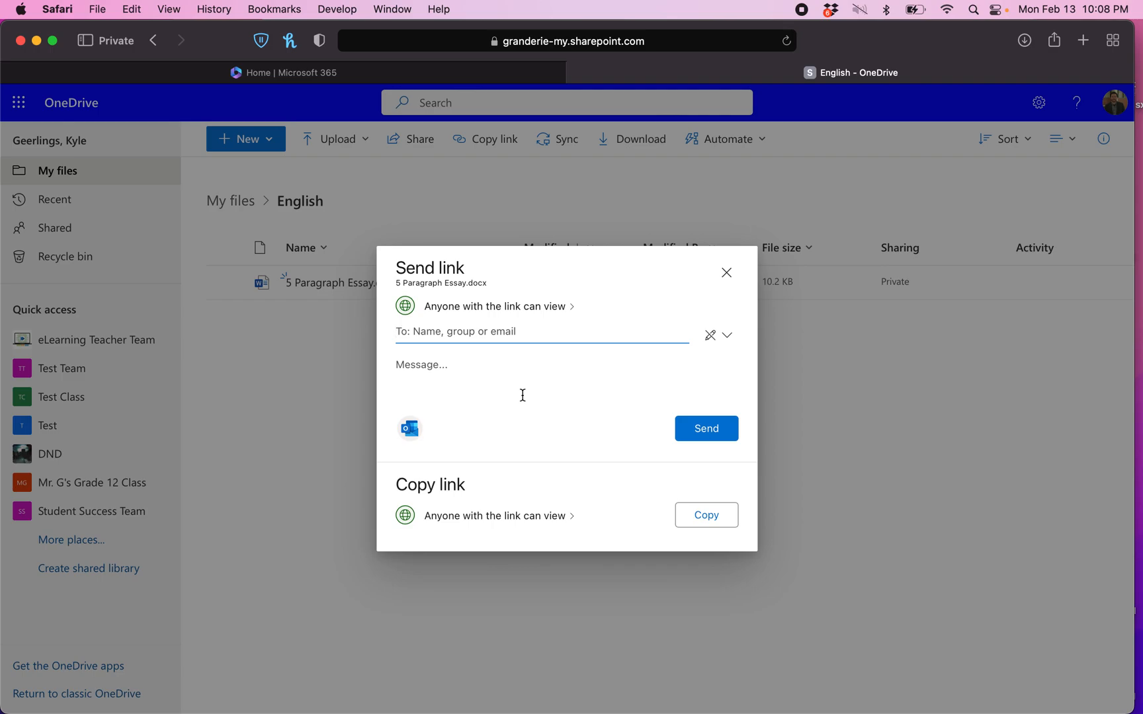
{"action": "type", "text": "kat"}
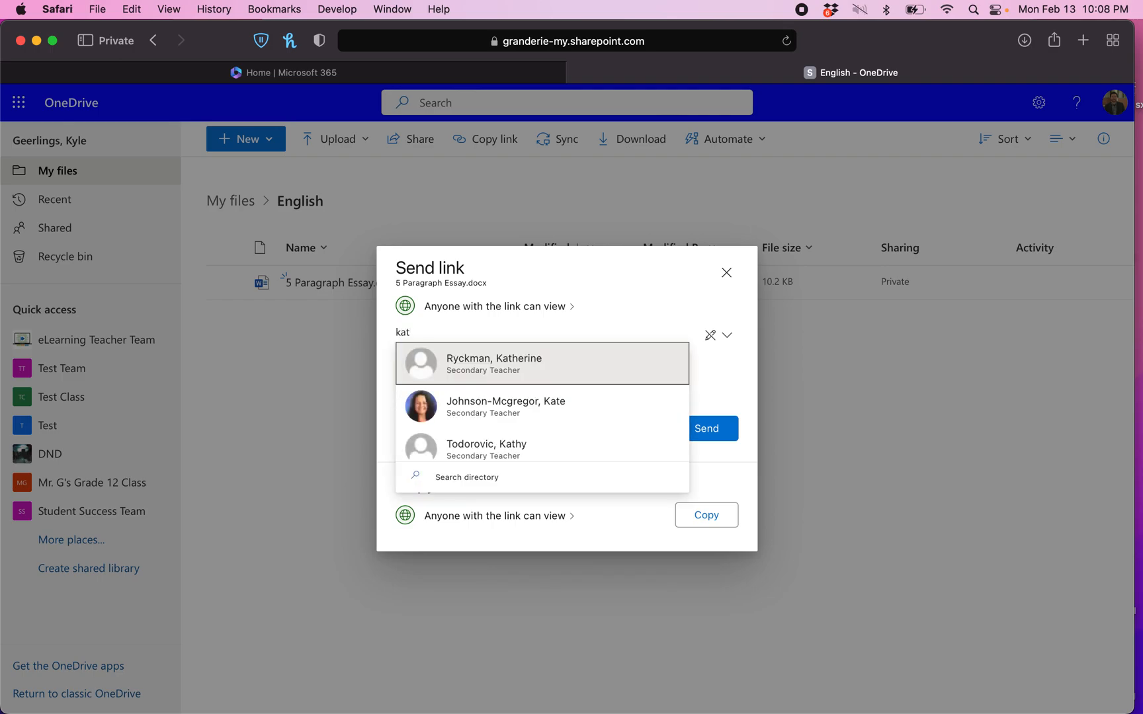
{"action": "left_click", "coordinate": [513, 373]}
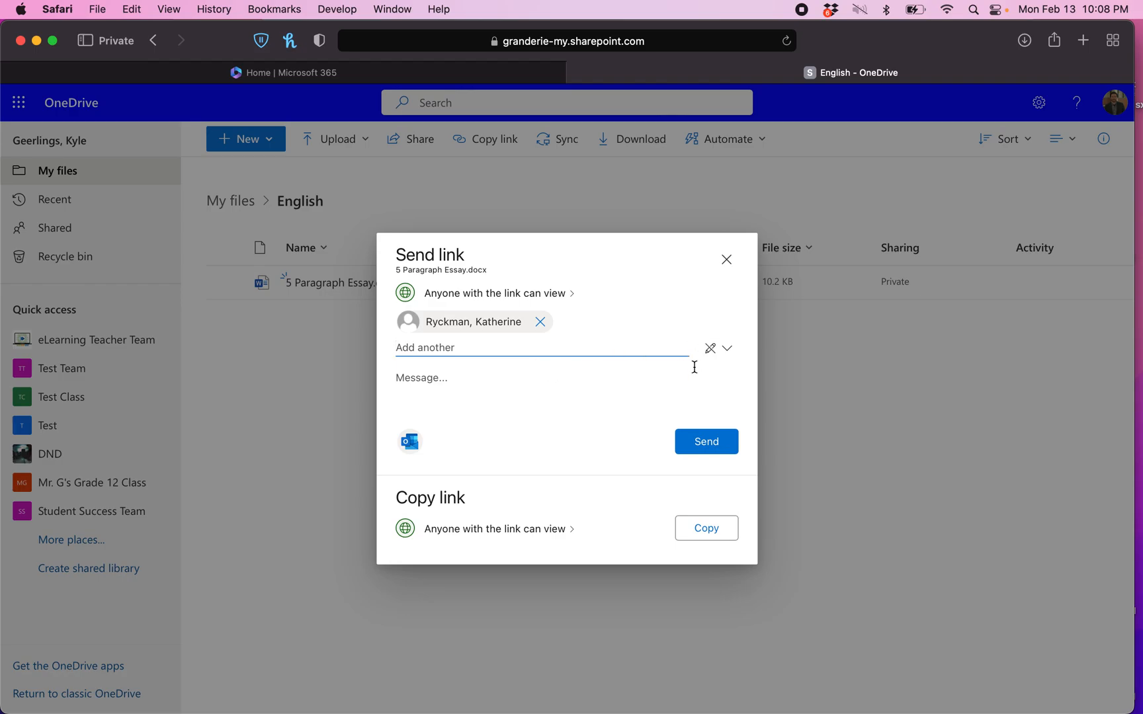
Set the link permission to Can edit and remove the colleague recipient
{"action": "scroll", "coordinate": [695, 367], "scroll_direction": "up", "scroll_amount": 5}
{"action": "scroll", "coordinate": [695, 367], "scroll_direction": "down", "scroll_amount": 5}
{"action": "left_click", "coordinate": [717, 351]}
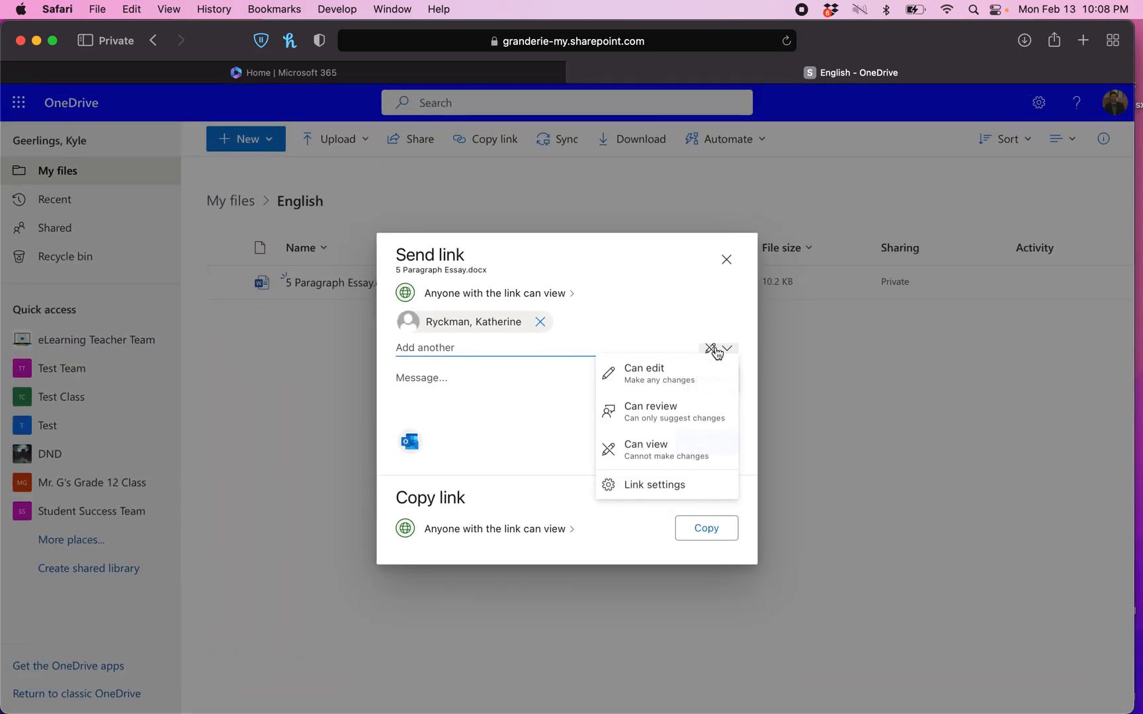
{"action": "left_click", "coordinate": [664, 377]}
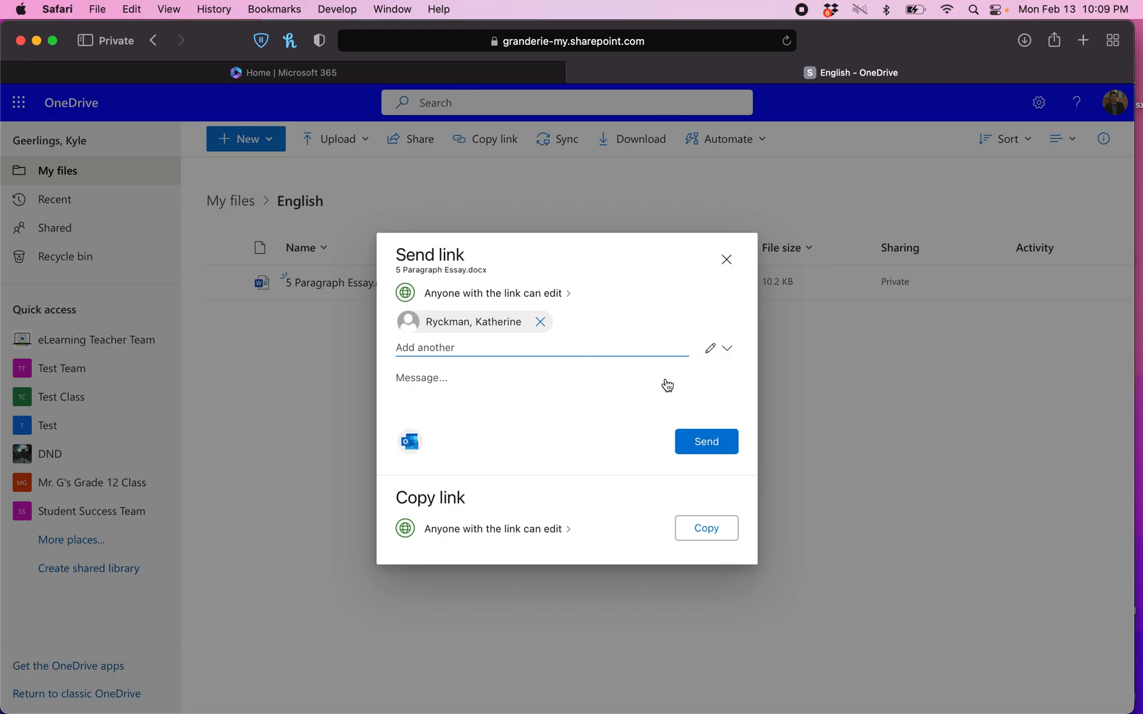
{"action": "left_click", "coordinate": [540, 322]}
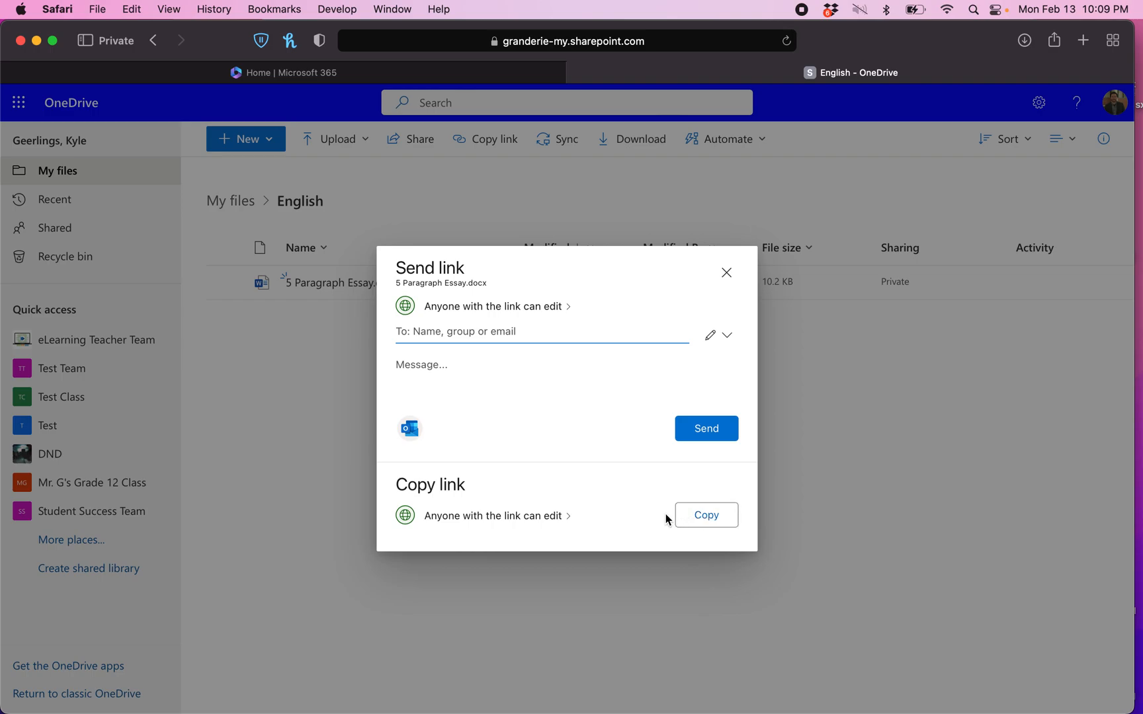
Copy an anyone-can-edit link to the essay, cancelling the People you choose setting
{"action": "left_click", "coordinate": [700, 519]}
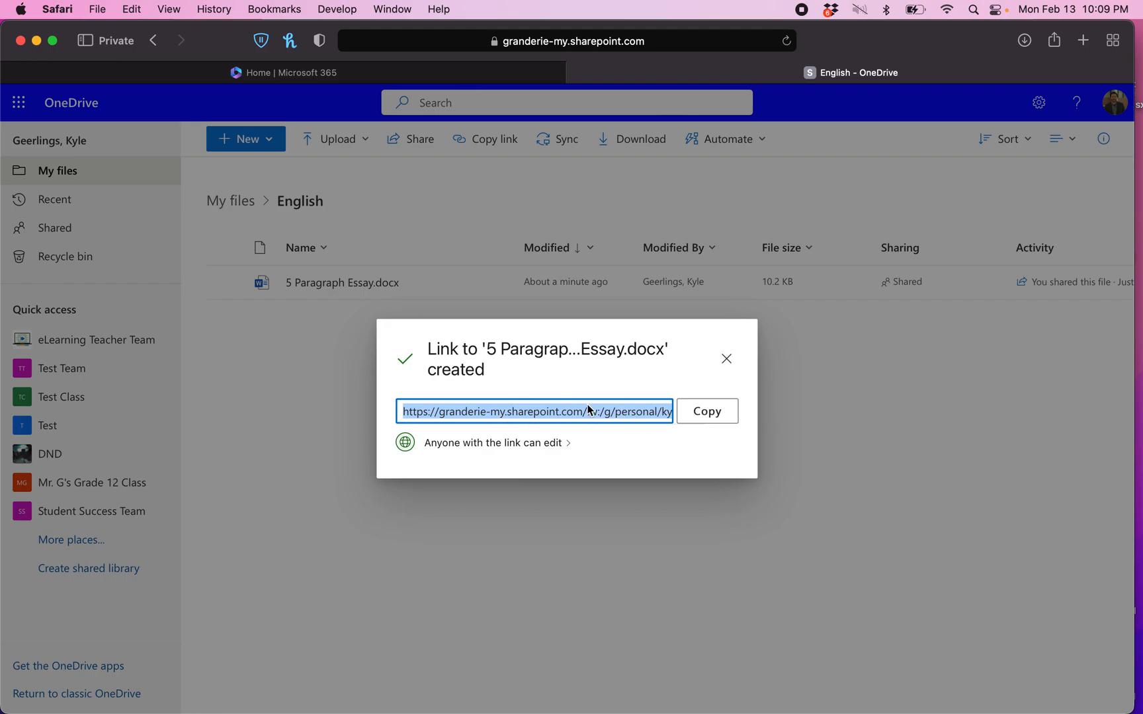
{"action": "left_click", "coordinate": [528, 445]}
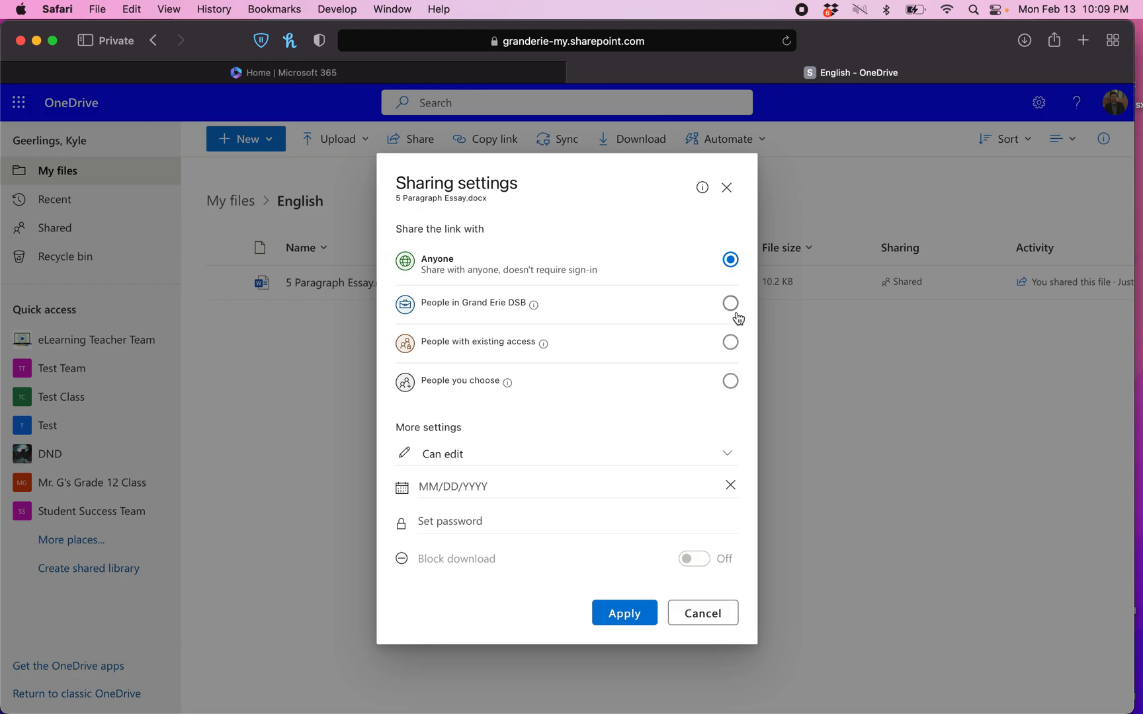
{"action": "left_click", "coordinate": [692, 452]}
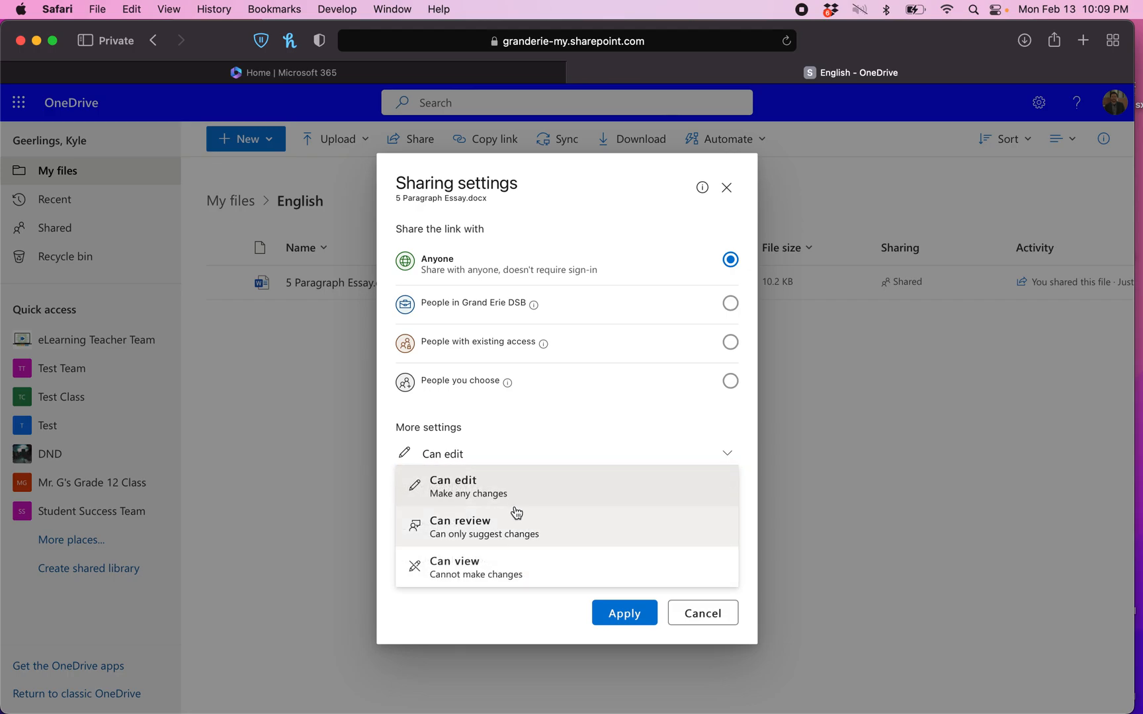
{"action": "left_click", "coordinate": [581, 400]}
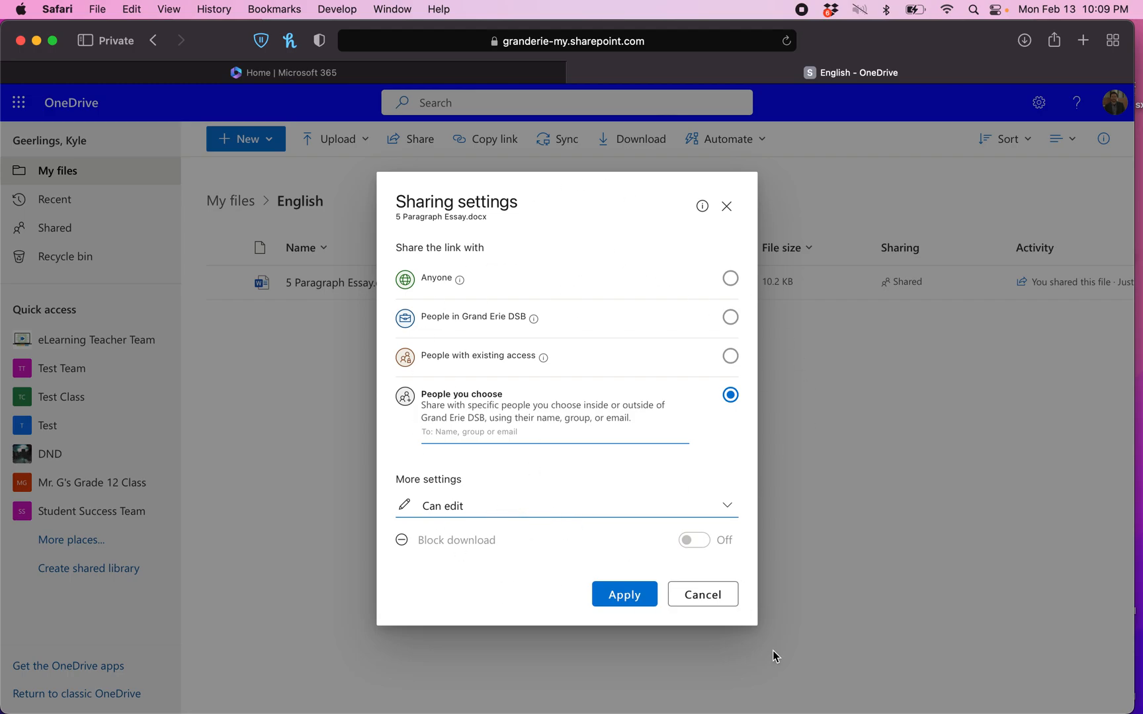
{"action": "left_click", "coordinate": [721, 598]}
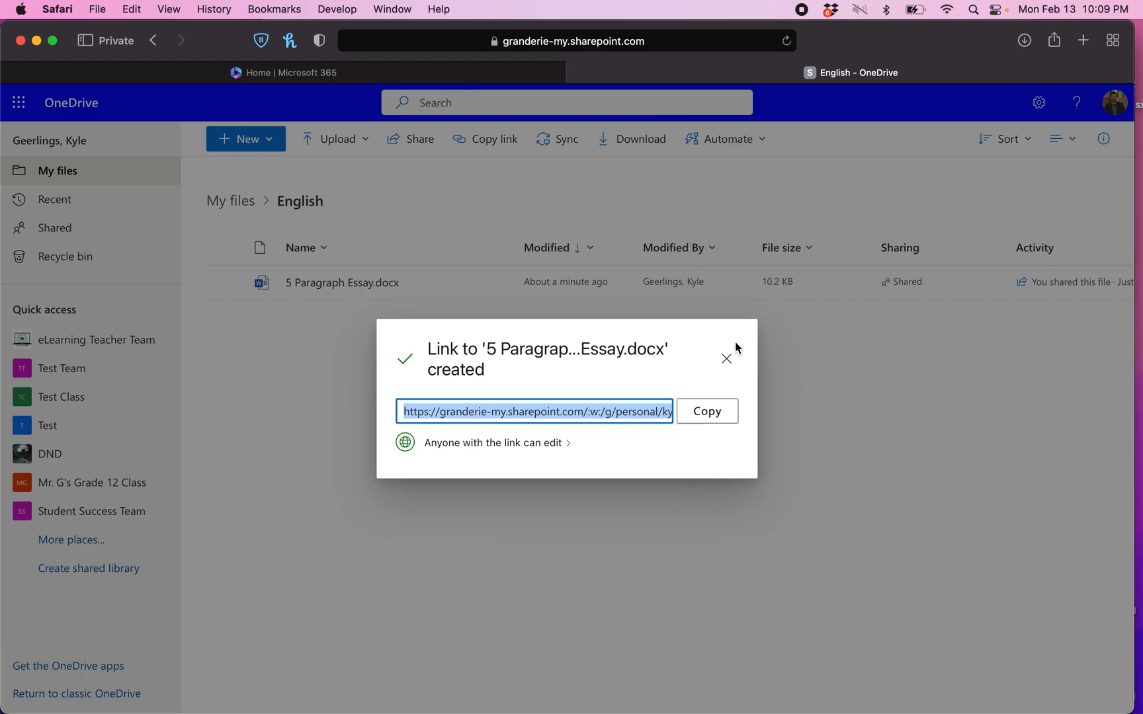
Close the Link created dialog and check the essay is marked Shared
{"action": "left_click", "coordinate": [727, 359]}
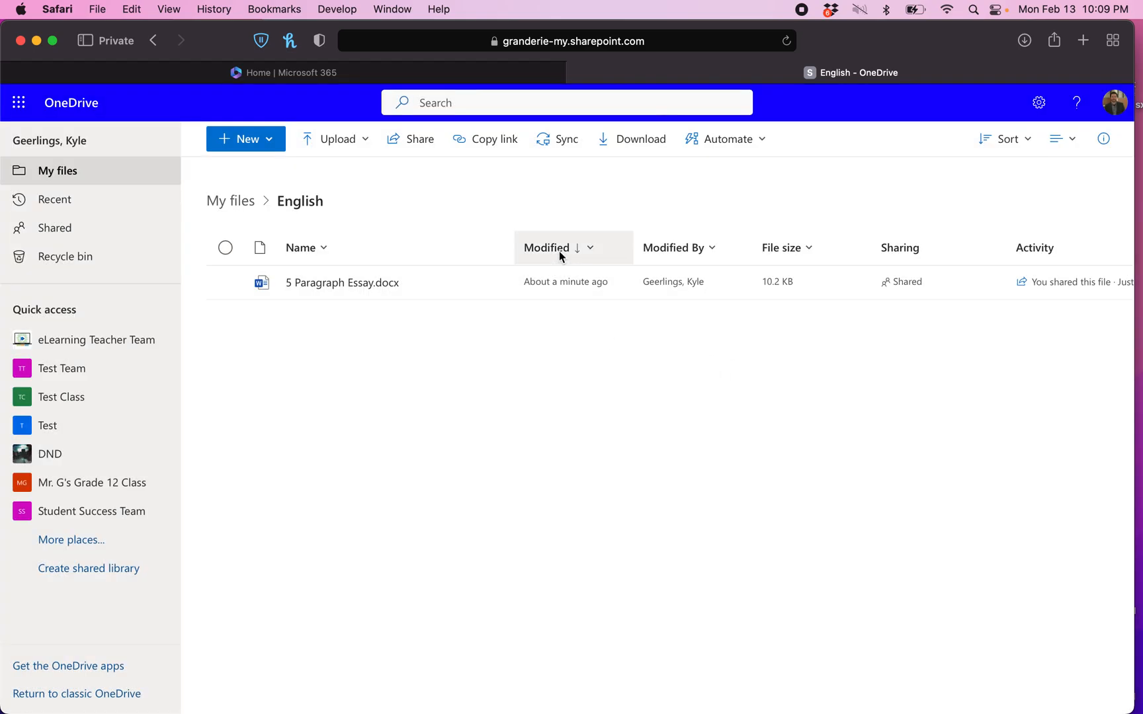
{"action": "scroll", "coordinate": [930, 272], "scroll_direction": "up", "scroll_amount": 5}
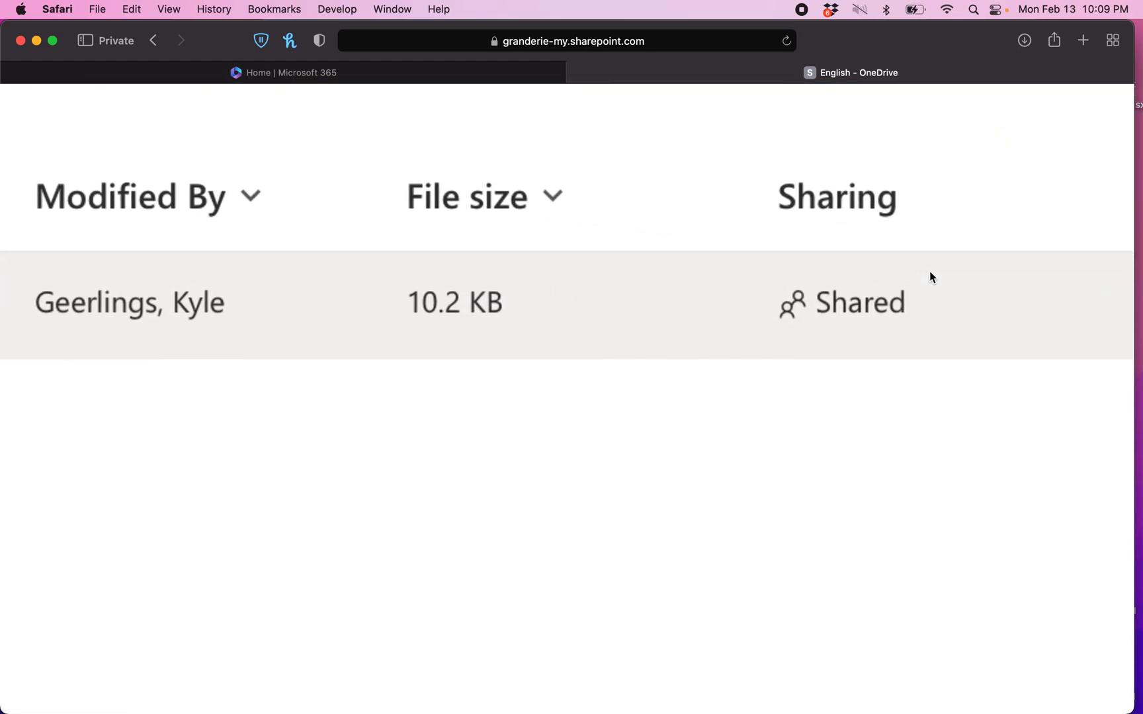
{"action": "scroll", "coordinate": [930, 272], "scroll_direction": "right", "scroll_amount": 8}
{"action": "scroll", "coordinate": [794, 278], "scroll_direction": "left", "scroll_amount": 5}
{"action": "scroll", "coordinate": [788, 281], "scroll_direction": "left", "scroll_amount": 3}
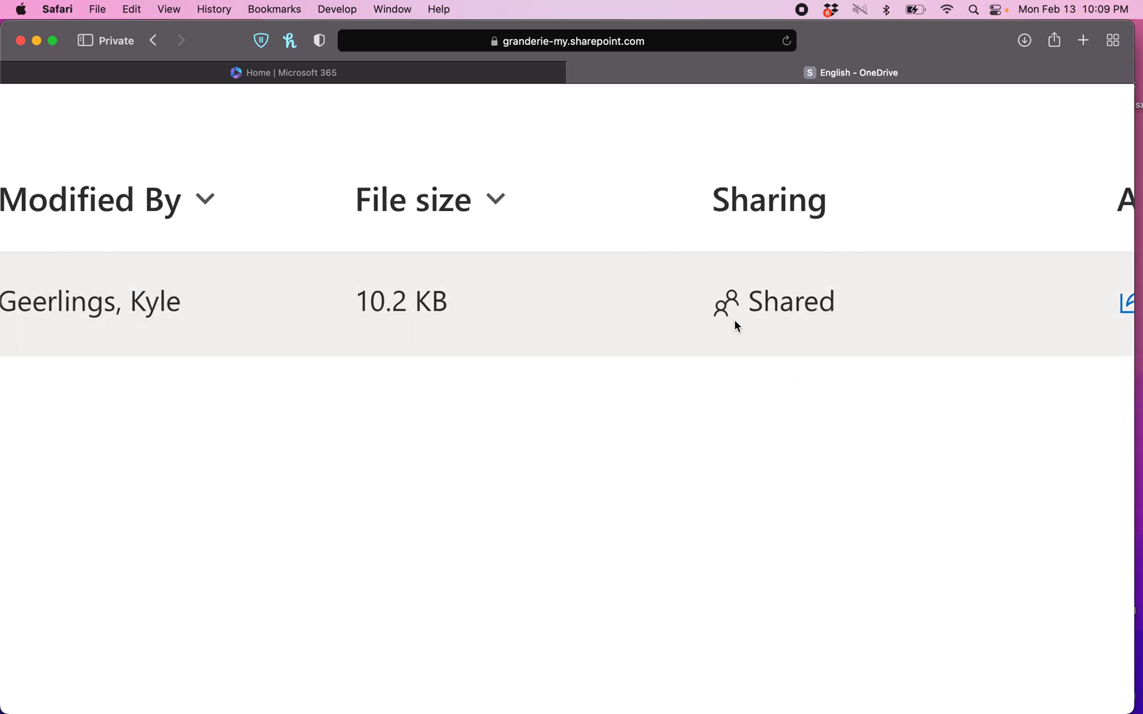
{"action": "scroll", "coordinate": [761, 427], "scroll_direction": "down", "scroll_amount": 5}
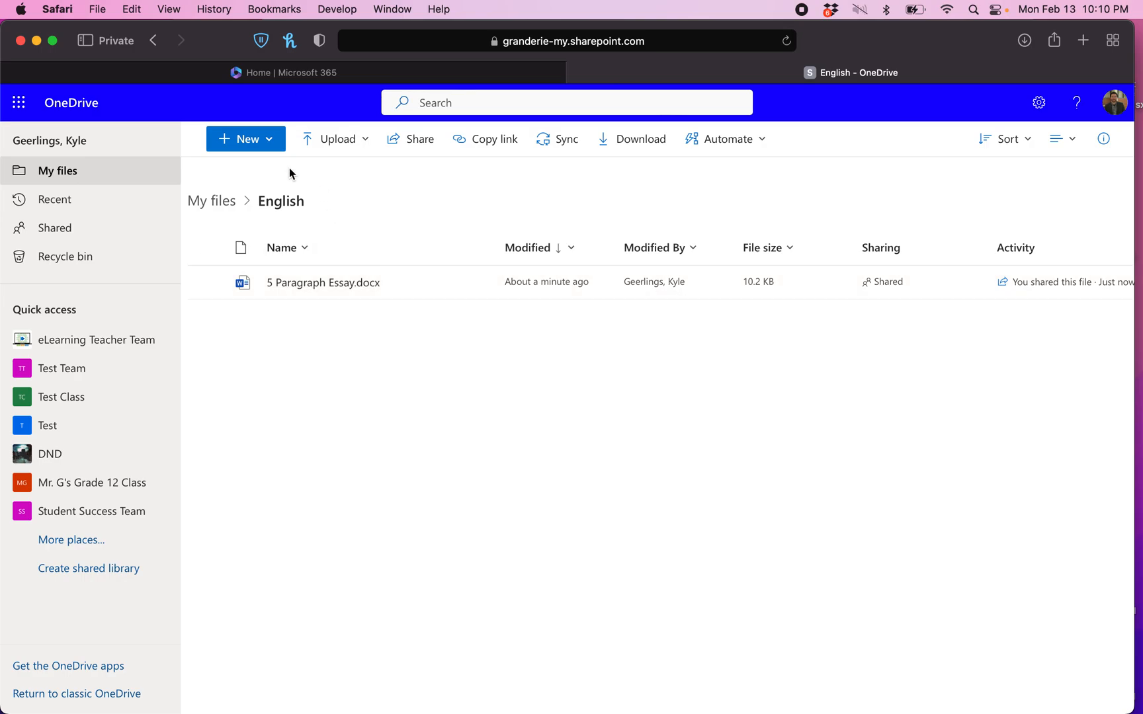
Create a new folder named 'Unit 1' inside the English folder
{"action": "left_click", "coordinate": [264, 140]}
{"action": "left_click", "coordinate": [253, 170]}
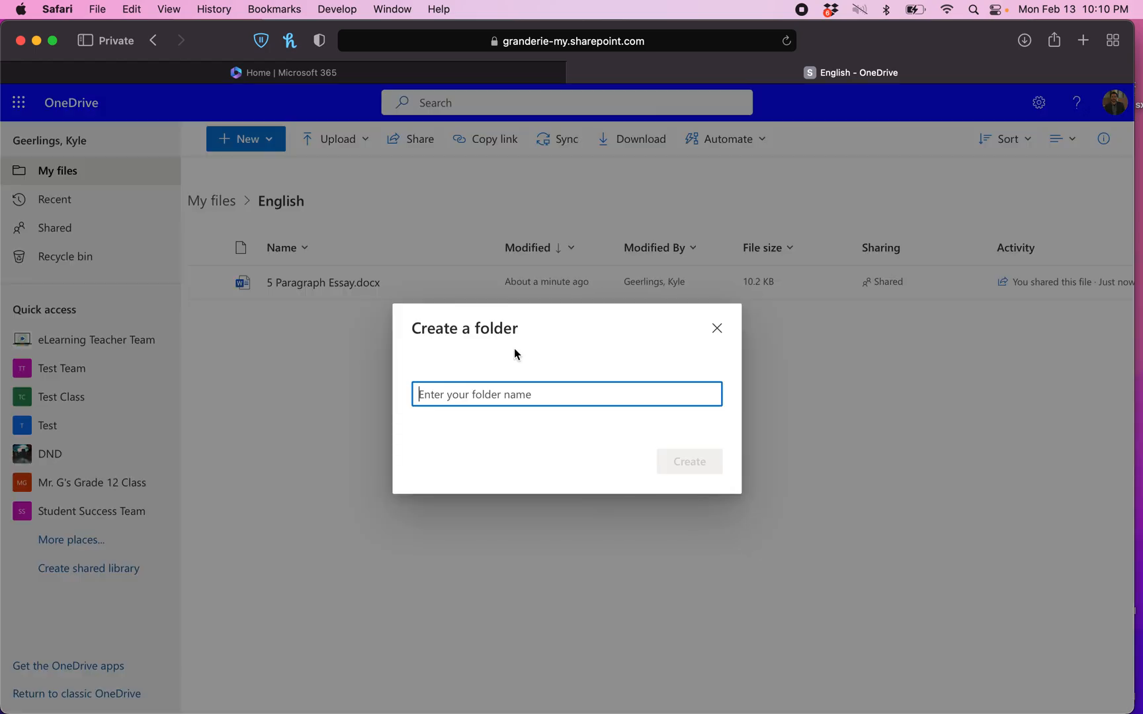
{"action": "type", "text": "Unit 1"}
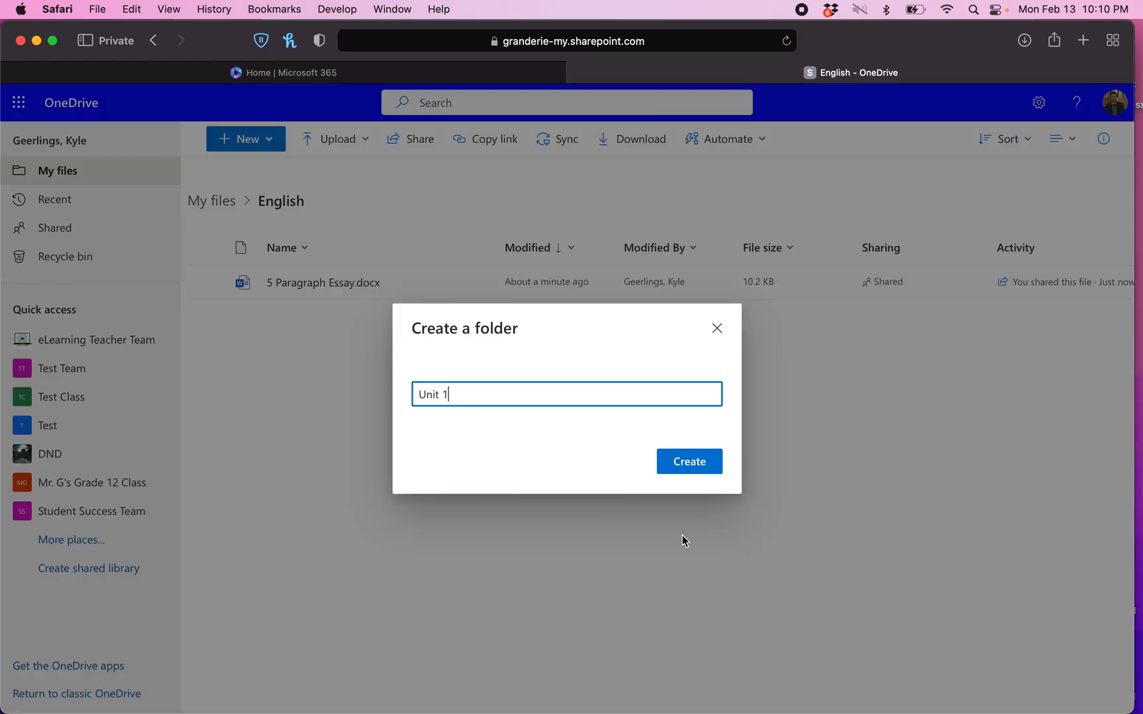
{"action": "left_click", "coordinate": [693, 462]}
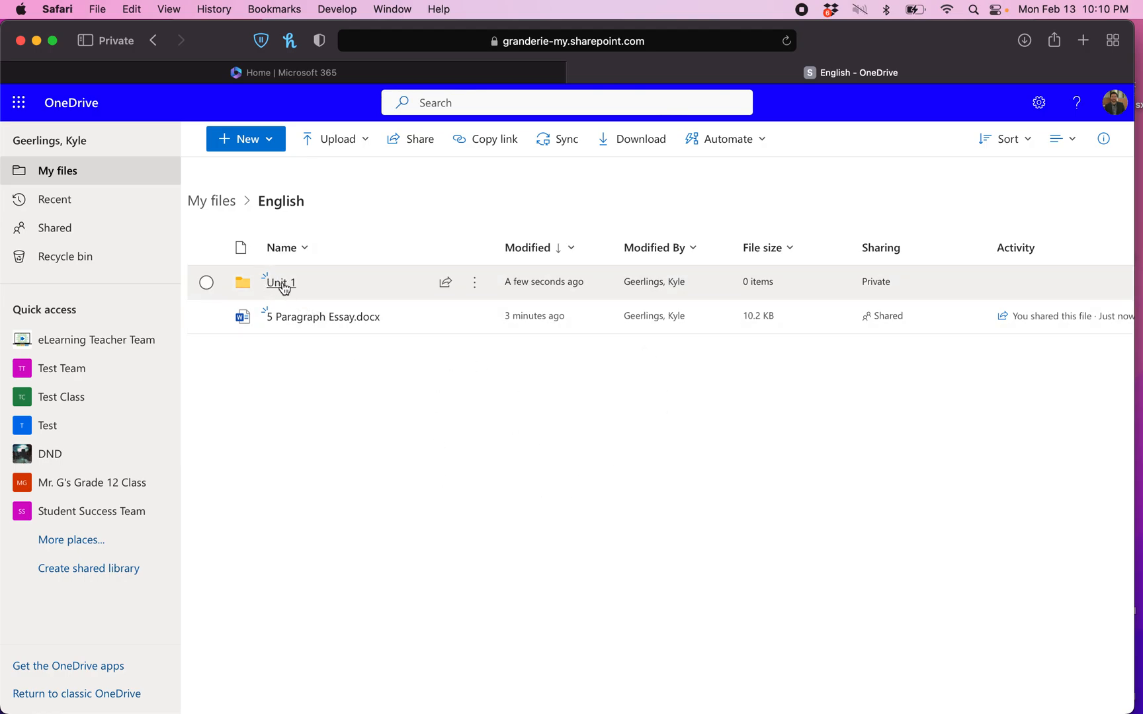
{"action": "left_click", "coordinate": [305, 321]}
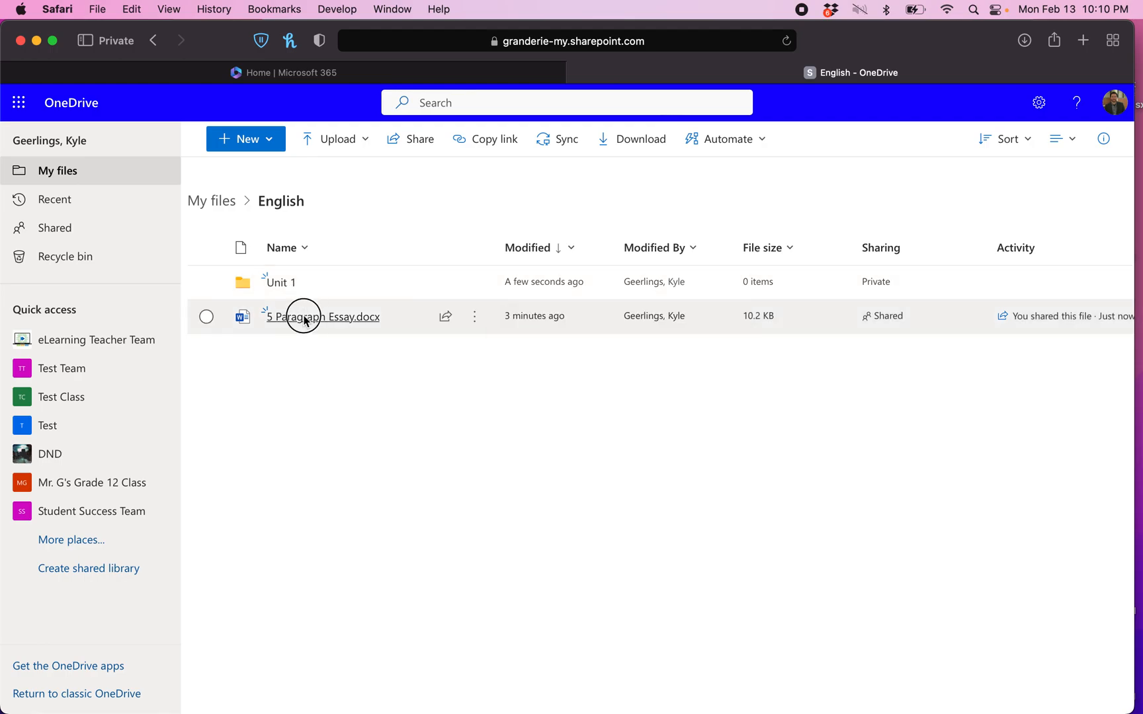
Move 5 Paragraph Essay.docx into the Unit 1 folder and confirm it arrived
{"action": "left_click_drag", "start_coordinate": [304, 320], "coordinate": [281, 289]}
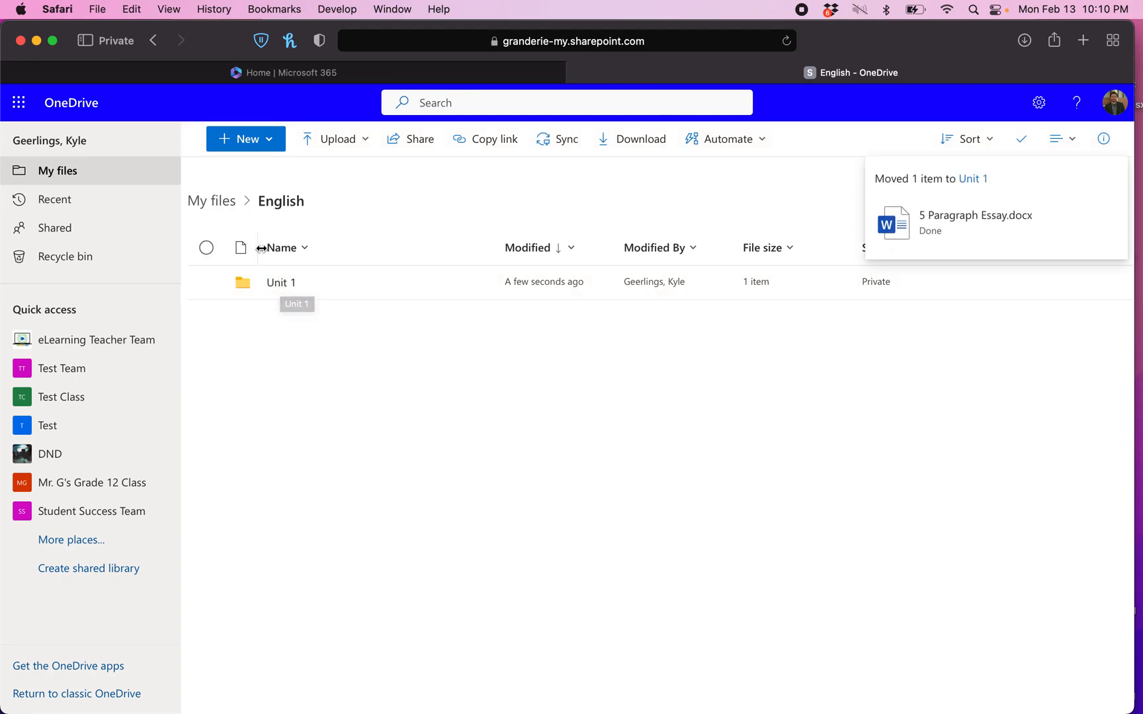
{"action": "left_click", "coordinate": [283, 282]}
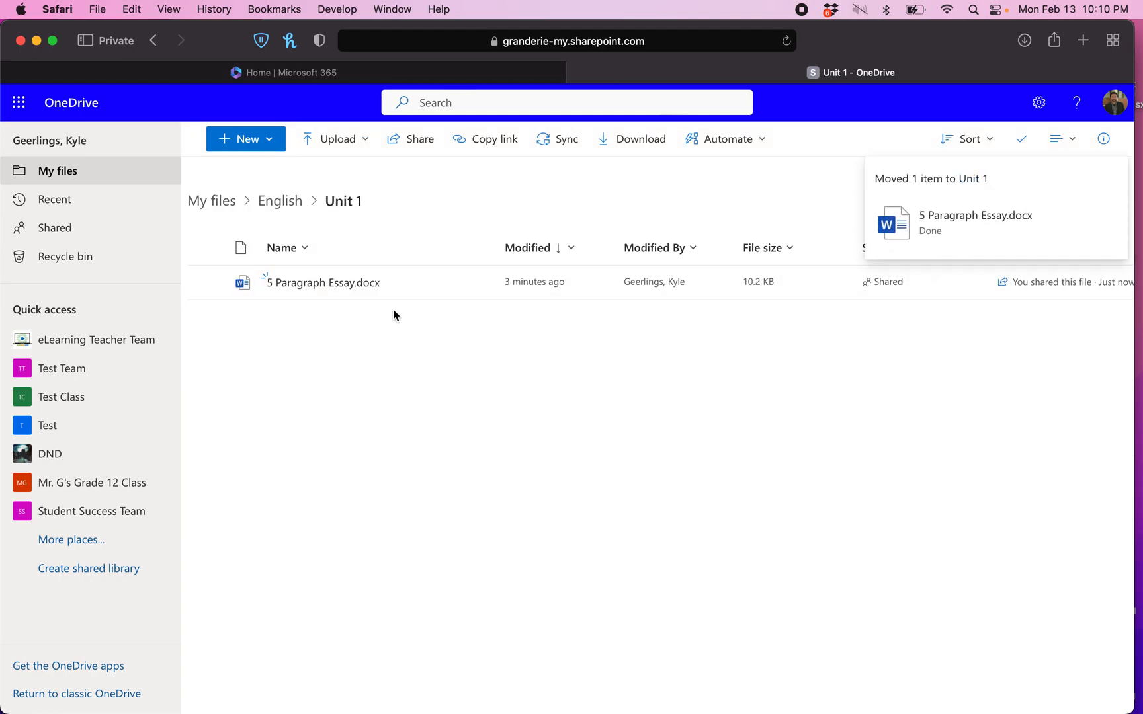
{"action": "left_click", "coordinate": [286, 202]}
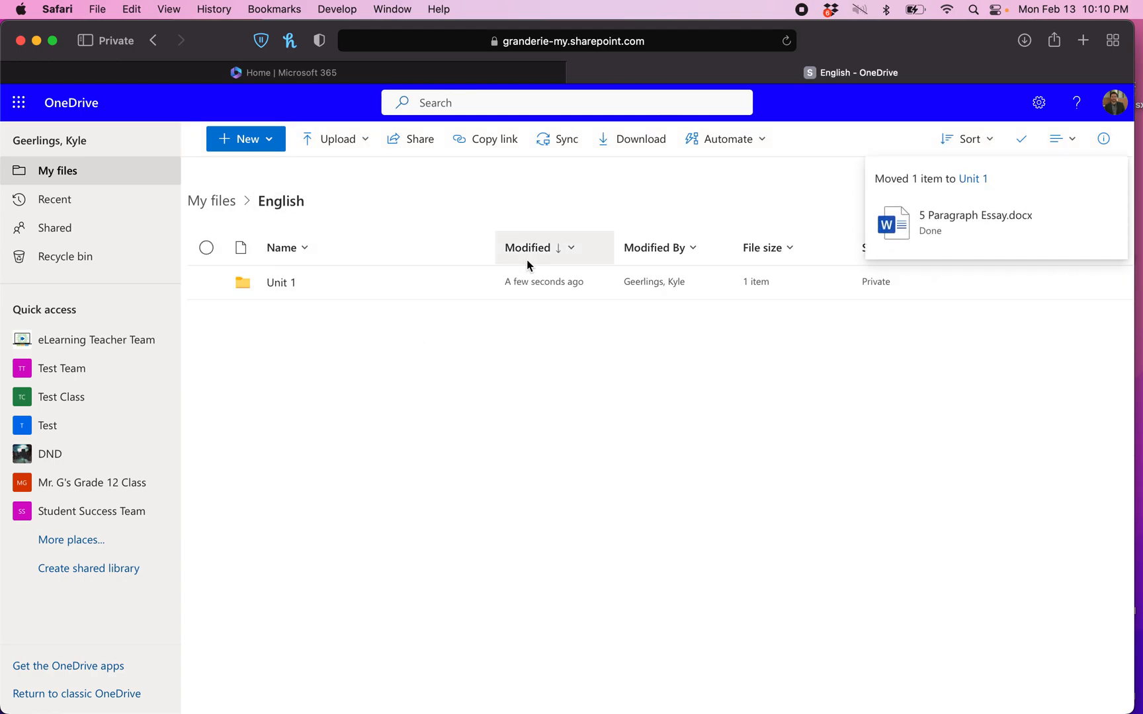
Recheck the essay inside Unit 1, then return to the English folder
{"action": "left_click", "coordinate": [281, 284]}
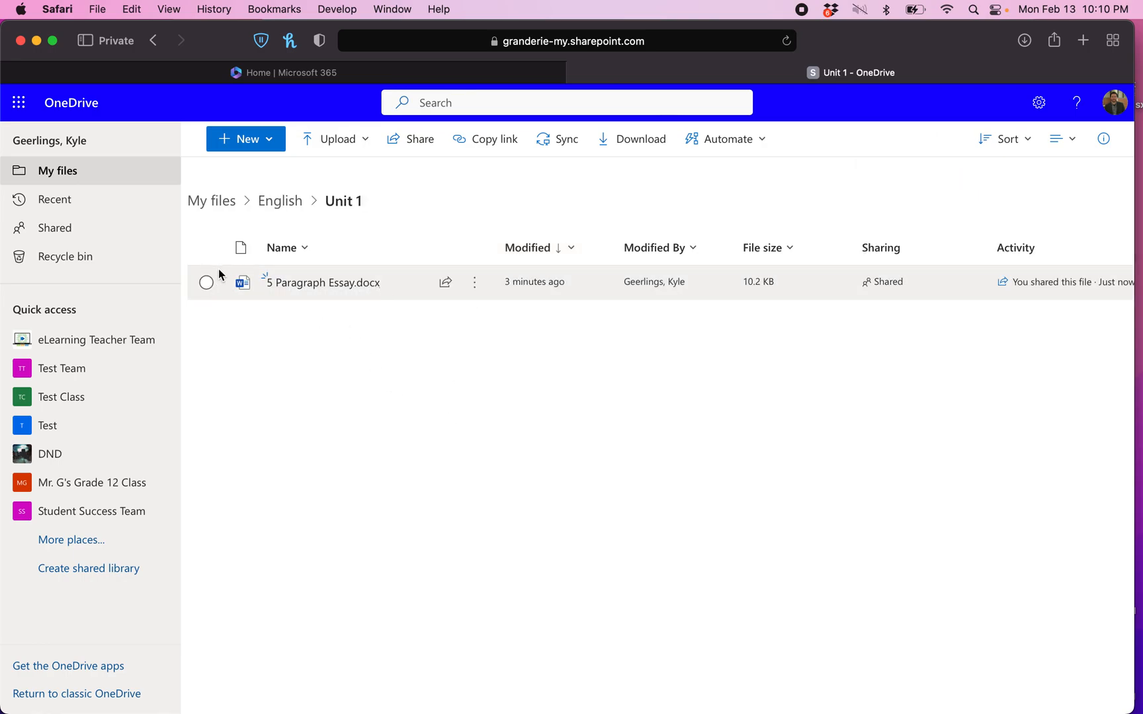
{"action": "left_click", "coordinate": [206, 283]}
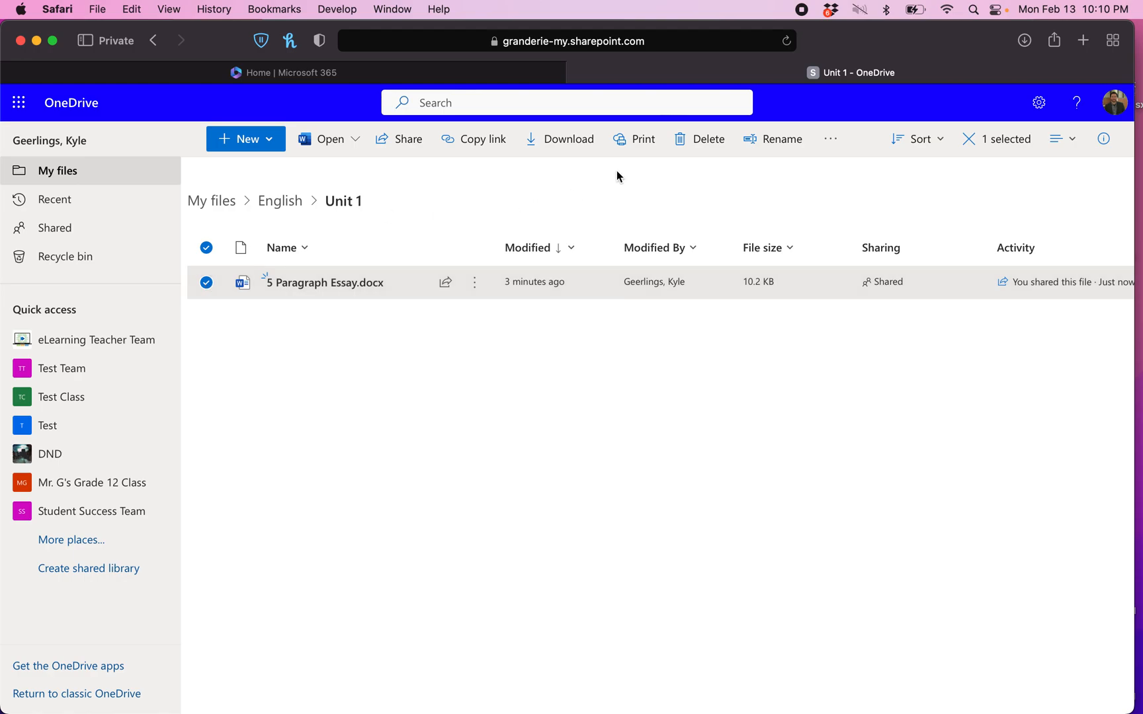
{"action": "left_click", "coordinate": [202, 289]}
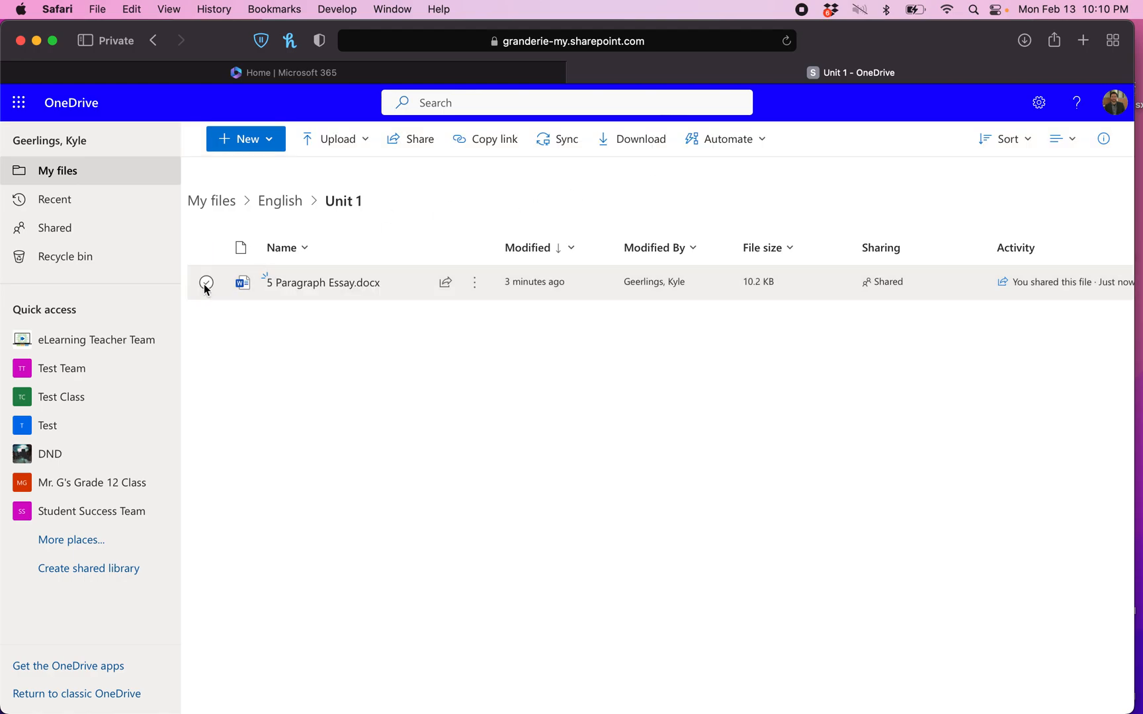
{"action": "left_click", "coordinate": [278, 202]}
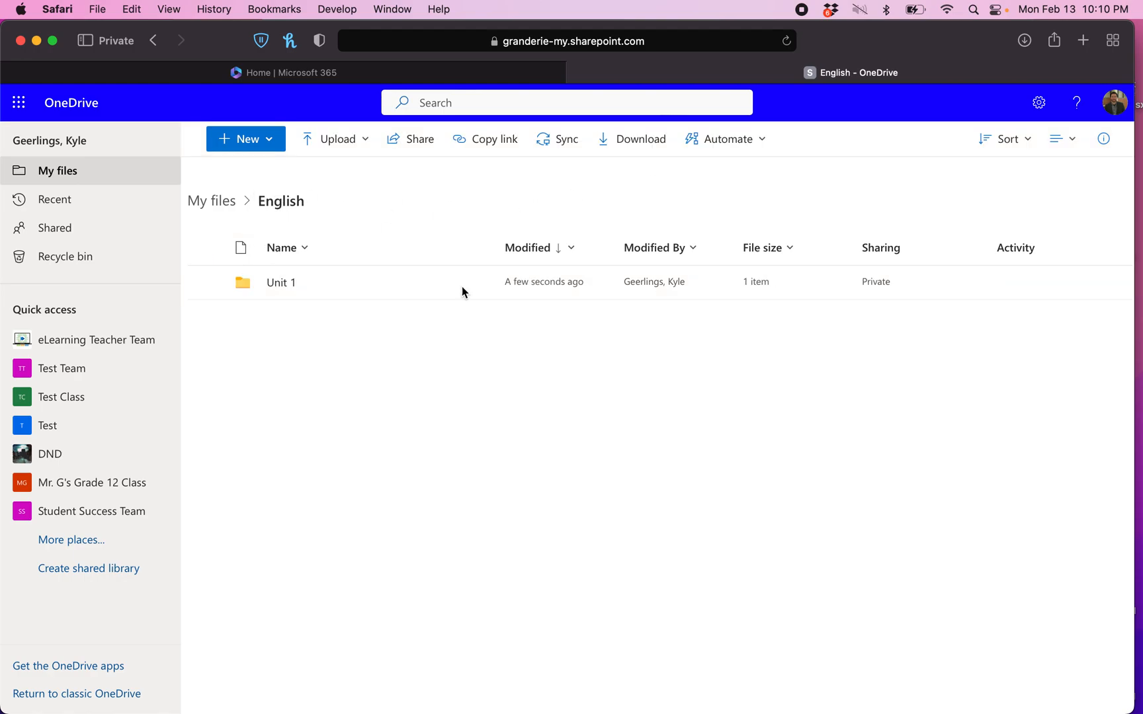